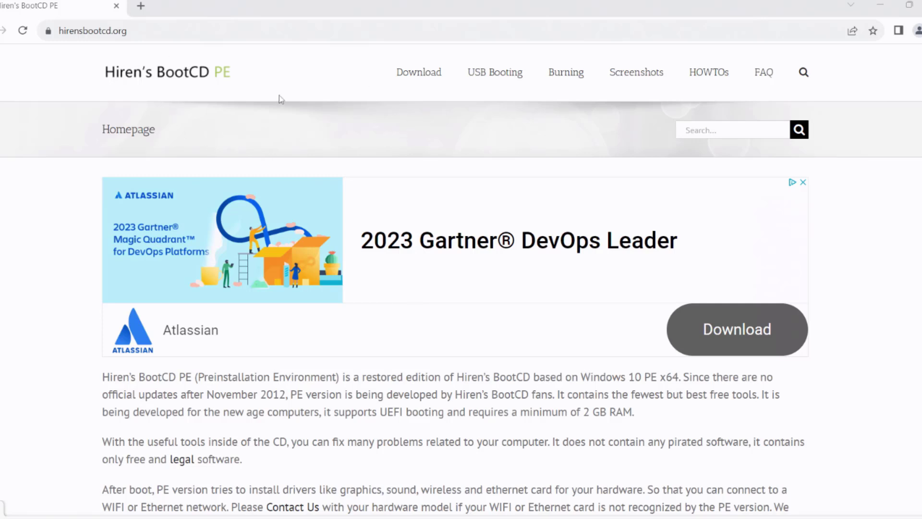
Open the download page of hirensbootcd.org and download the HBCD_PE_x64.iso file
{"action": "left_click", "coordinate": [137, 31]}
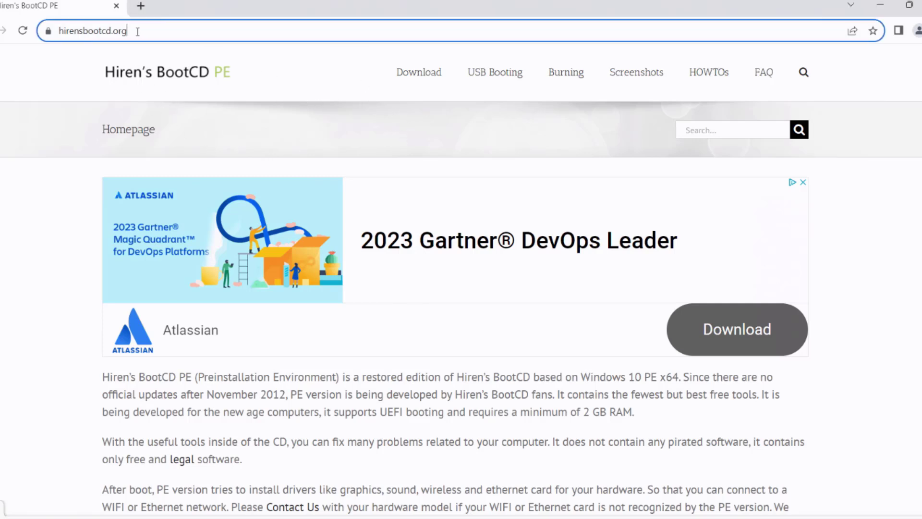
{"action": "left_click_drag", "start_coordinate": [137, 32], "coordinate": [55, 31]}
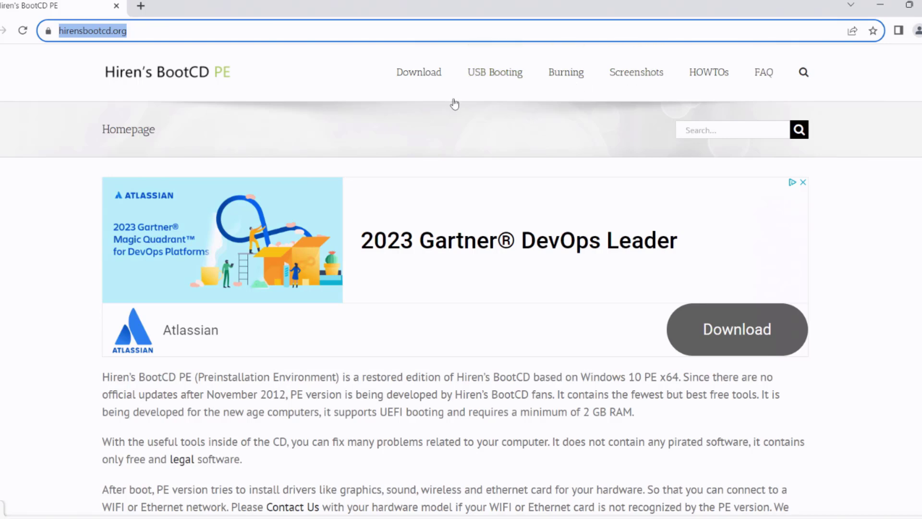
{"action": "left_click", "coordinate": [418, 73]}
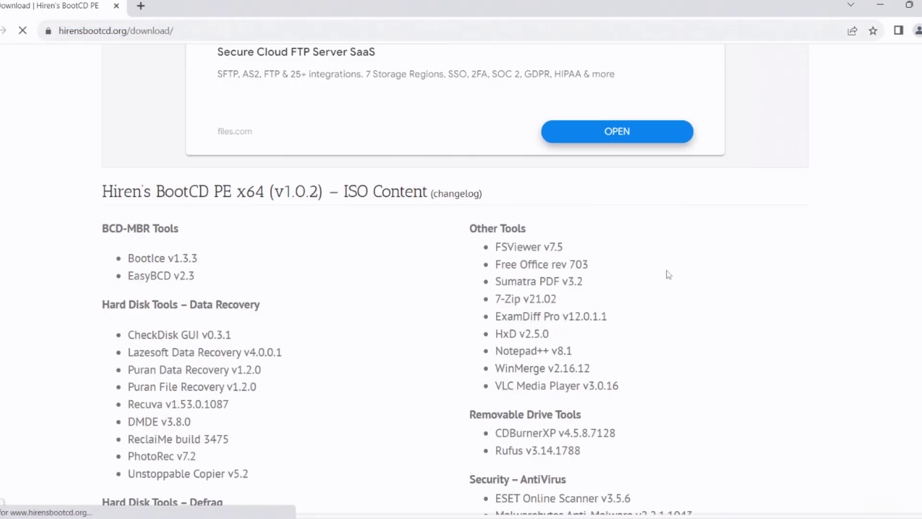
{"action": "scroll", "coordinate": [668, 275], "scroll_direction": "down", "scroll_amount": 8}
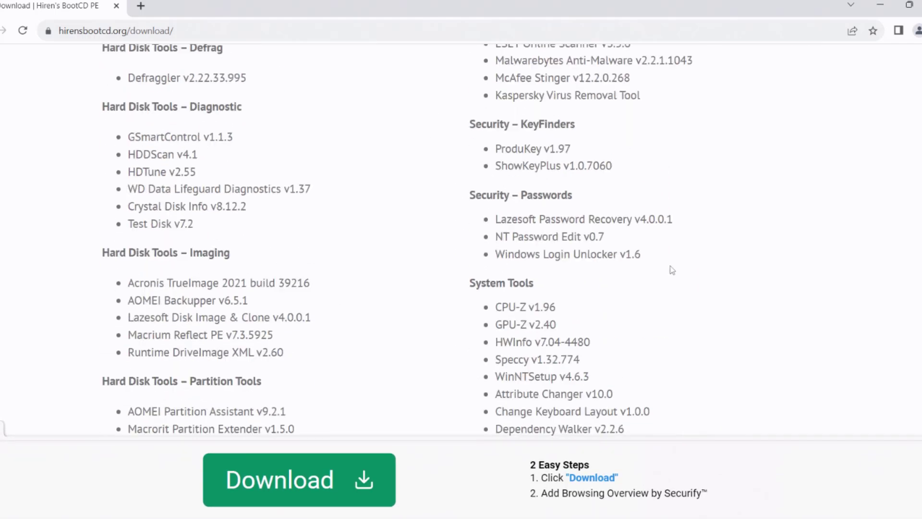
{"action": "scroll", "coordinate": [675, 268], "scroll_direction": "down", "scroll_amount": 7}
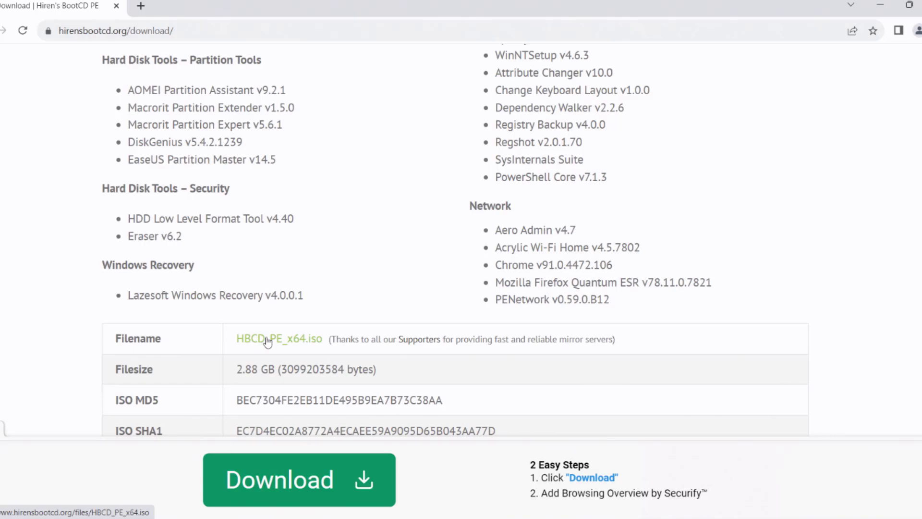
{"action": "left_click", "coordinate": [267, 341]}
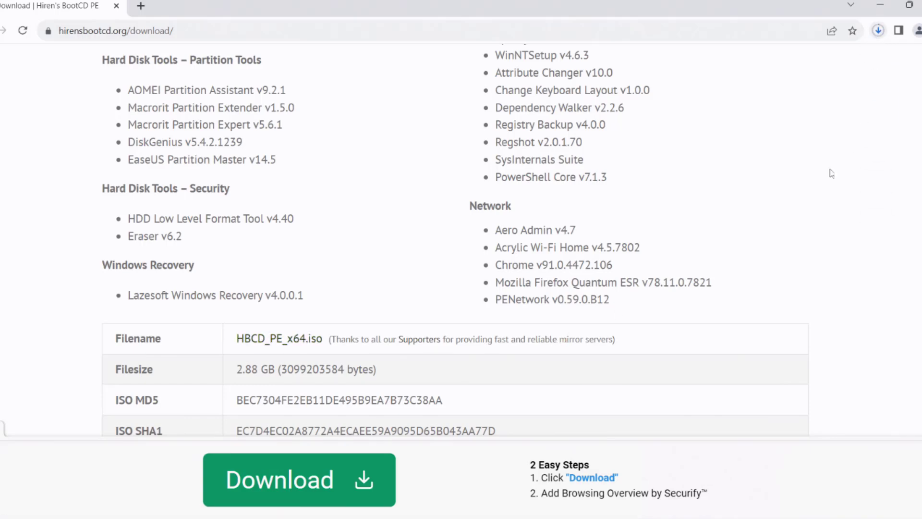
Open the site's USB Booting page and go down to the information on the ISO2USB portable tool
{"action": "scroll", "coordinate": [791, 287], "scroll_direction": "up", "scroll_amount": 15}
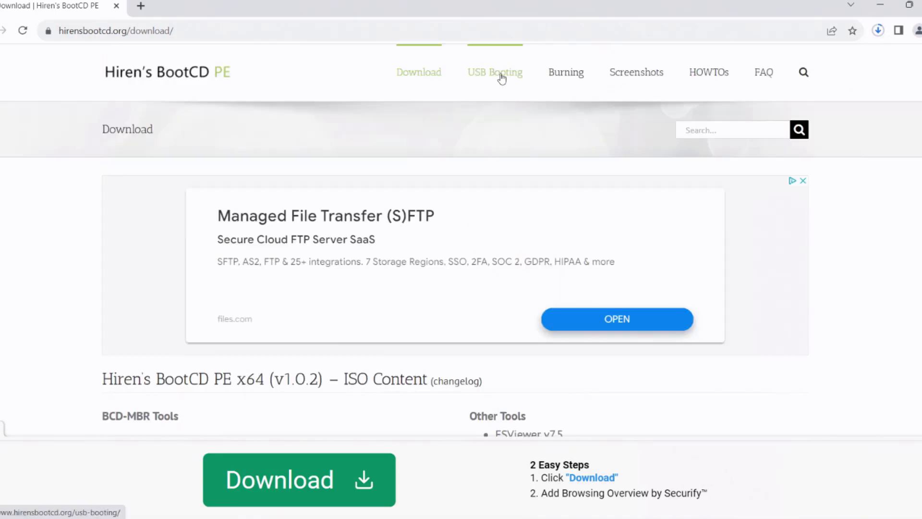
{"action": "left_click", "coordinate": [502, 77]}
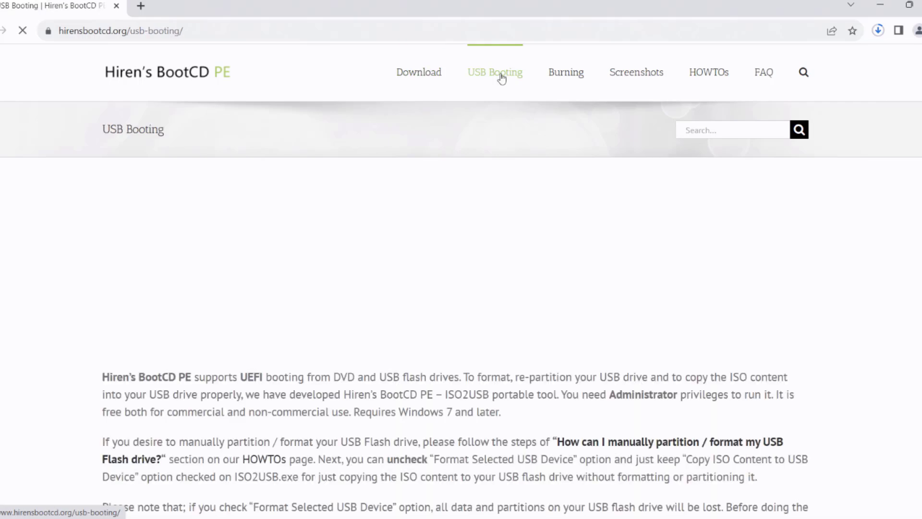
{"action": "scroll", "coordinate": [775, 297], "scroll_direction": "down", "scroll_amount": 7}
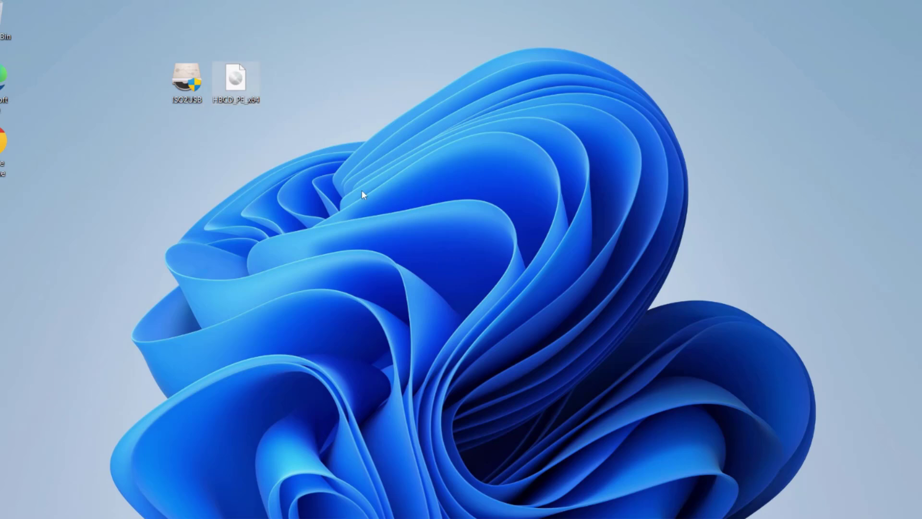
Turn on the display of file name extensions in File Explorer and close its window
{"action": "key", "text": "super+e"}
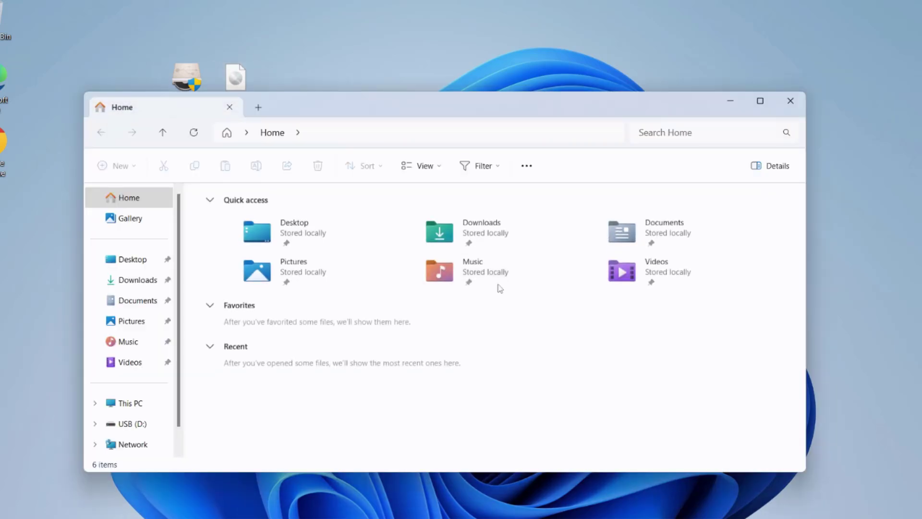
{"action": "left_click", "coordinate": [441, 171]}
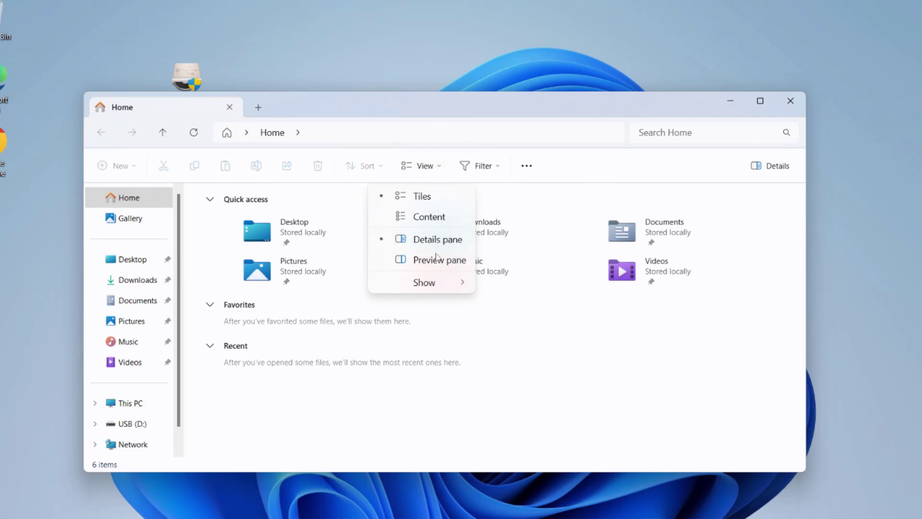
{"action": "mouse_move", "coordinate": [432, 287]}
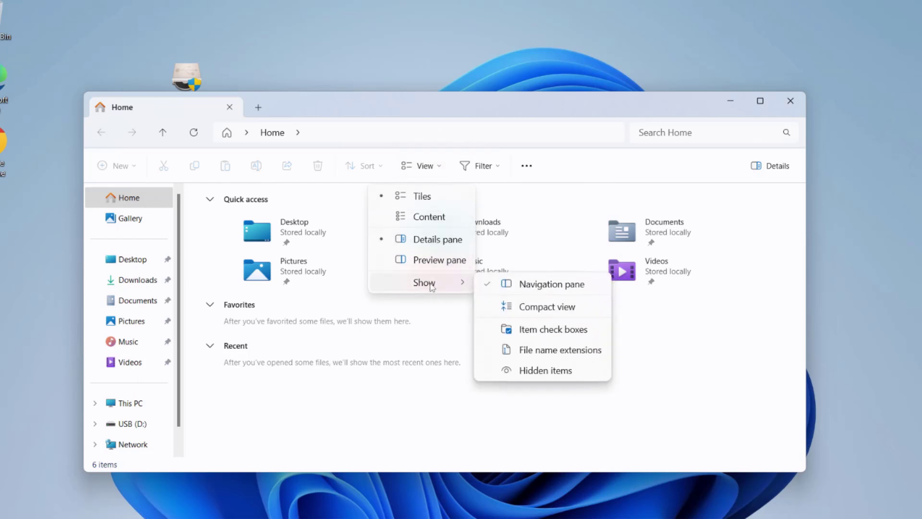
{"action": "left_click", "coordinate": [520, 353]}
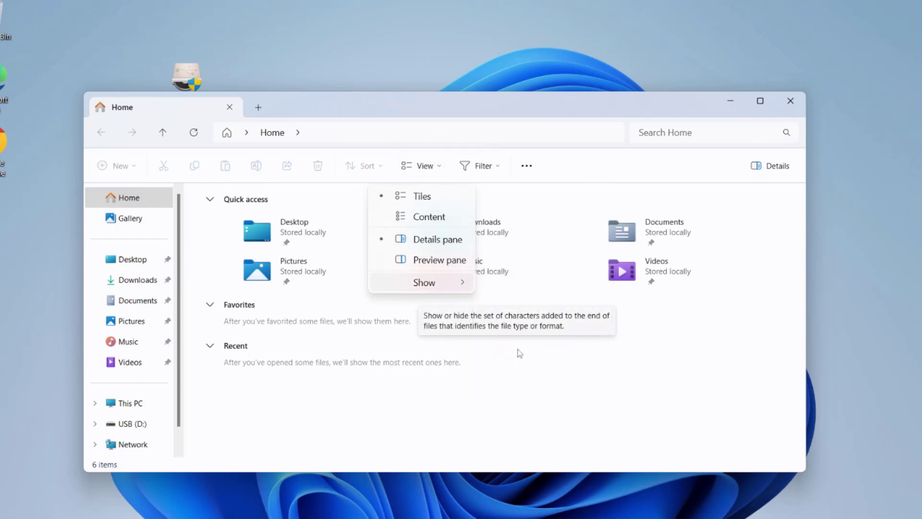
{"action": "left_click", "coordinate": [791, 101]}
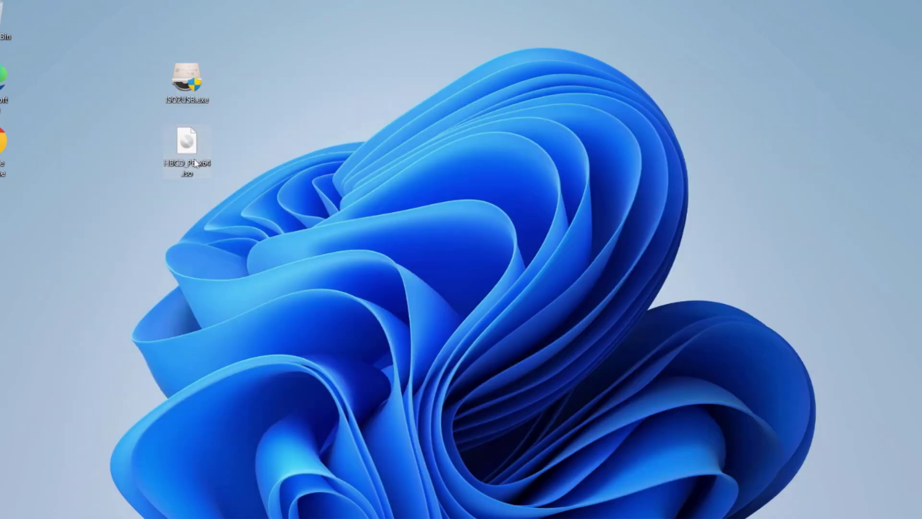
Launch ISO2USB.exe from the desktop and get to its main window
{"action": "left_click_drag", "start_coordinate": [195, 164], "coordinate": [243, 89]}
{"action": "double_click", "coordinate": [182, 79]}
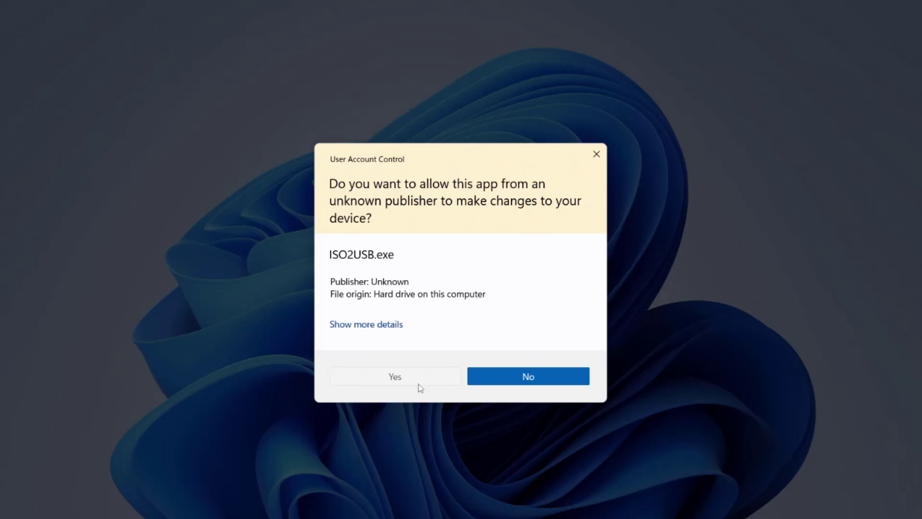
{"action": "left_click", "coordinate": [419, 382]}
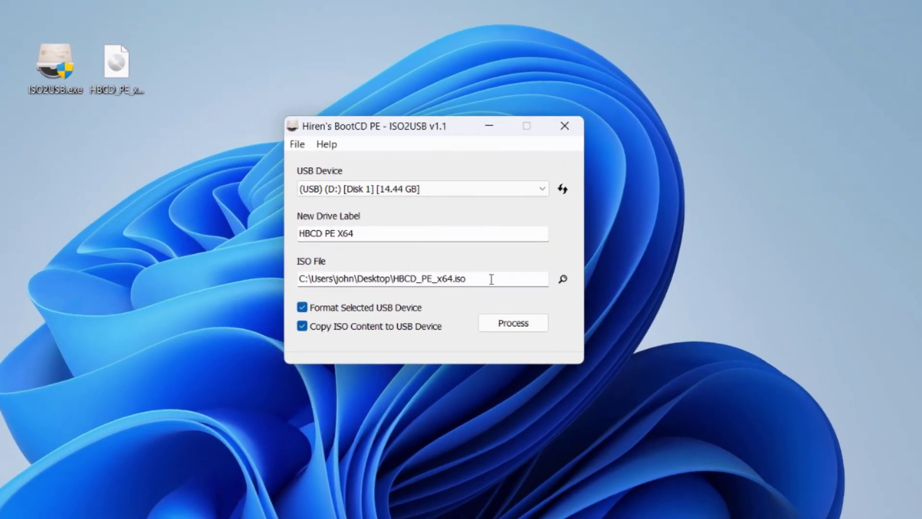
Choose HBCD_PE_x64.iso from the Desktop folder as the ISO file to write
{"action": "left_click", "coordinate": [564, 281]}
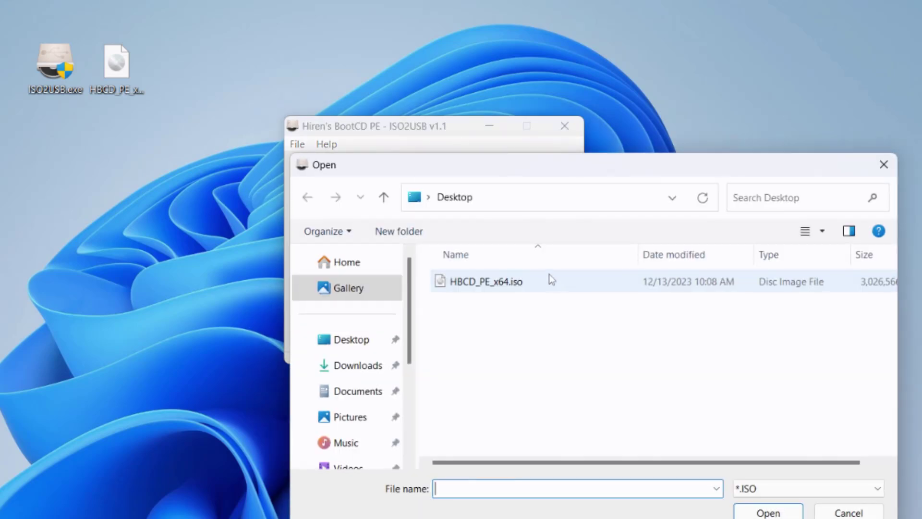
{"action": "left_click", "coordinate": [508, 281]}
{"action": "left_click", "coordinate": [740, 508]}
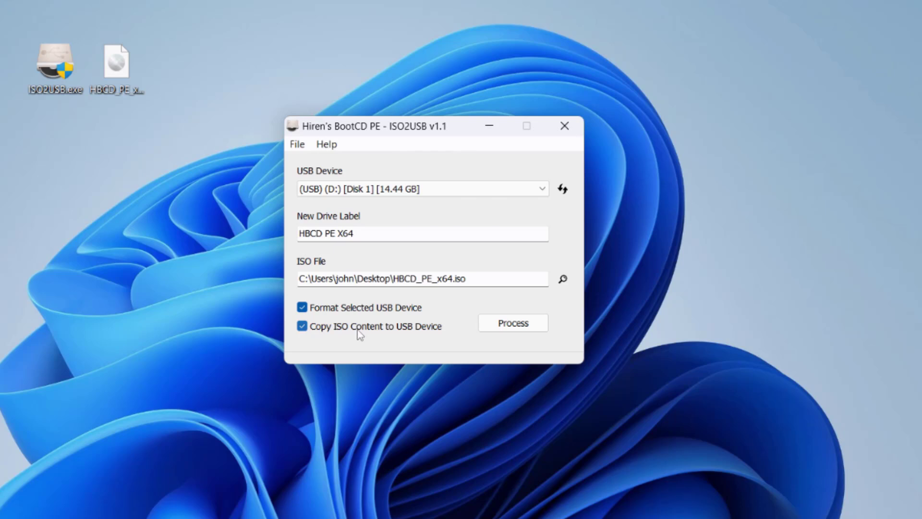
Format USB drive D: and copy the ISO content to it, confirming the process, and close ISO2USB when it is done
{"action": "left_click", "coordinate": [526, 323]}
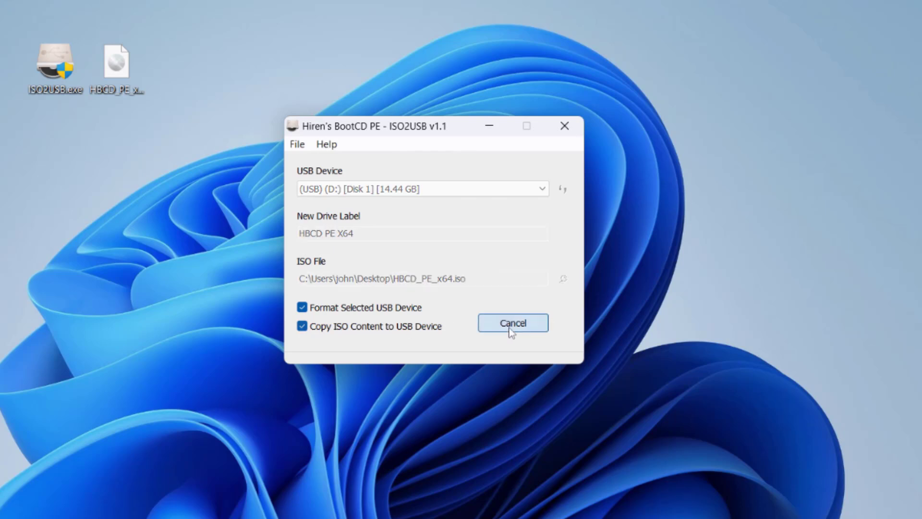
{"action": "left_click", "coordinate": [461, 351]}
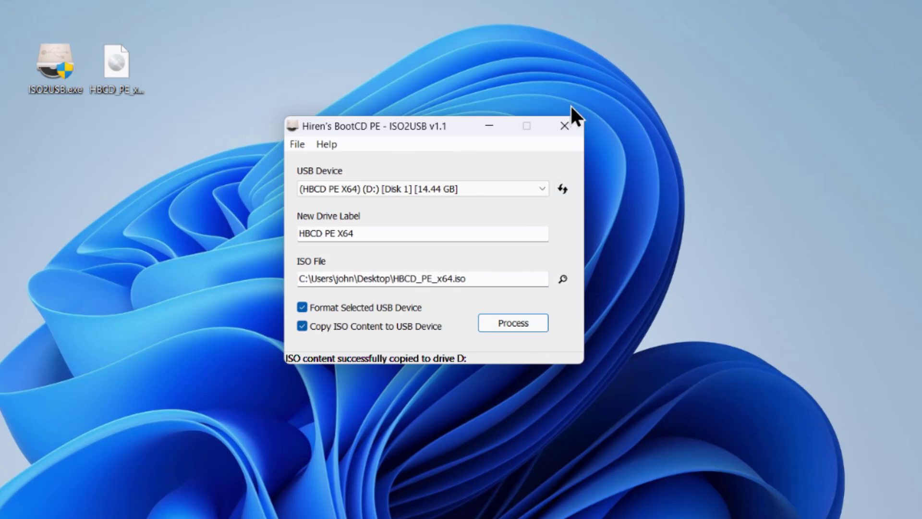
{"action": "left_click", "coordinate": [565, 125]}
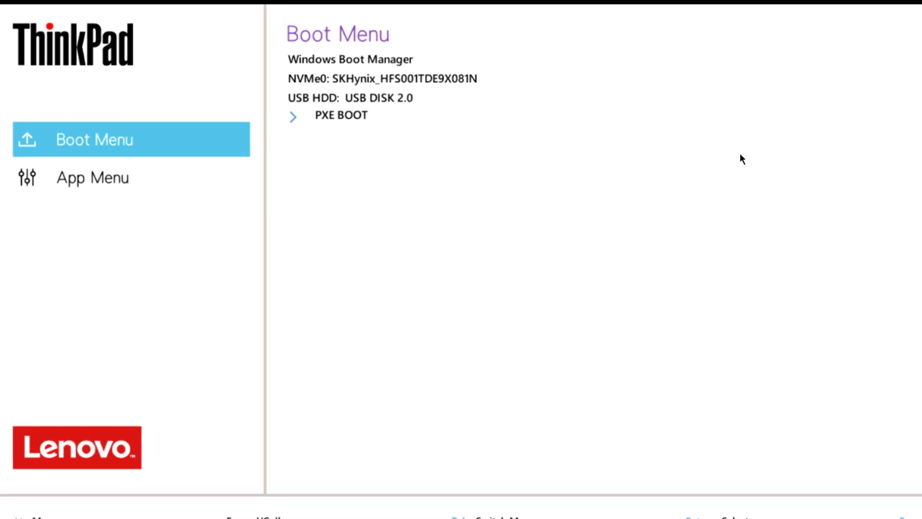
Boot the ThinkPad from USB HDD: USB DISK 2.0 and look over the icons on the Hiren's BootCD PE desktop
{"action": "left_click", "coordinate": [364, 100]}
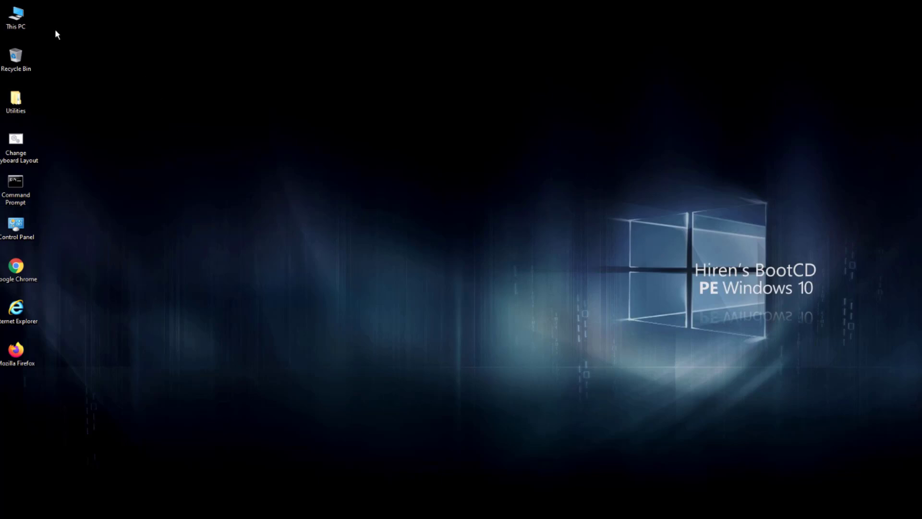
{"action": "left_click_drag", "start_coordinate": [55, 22], "coordinate": [18, 389]}
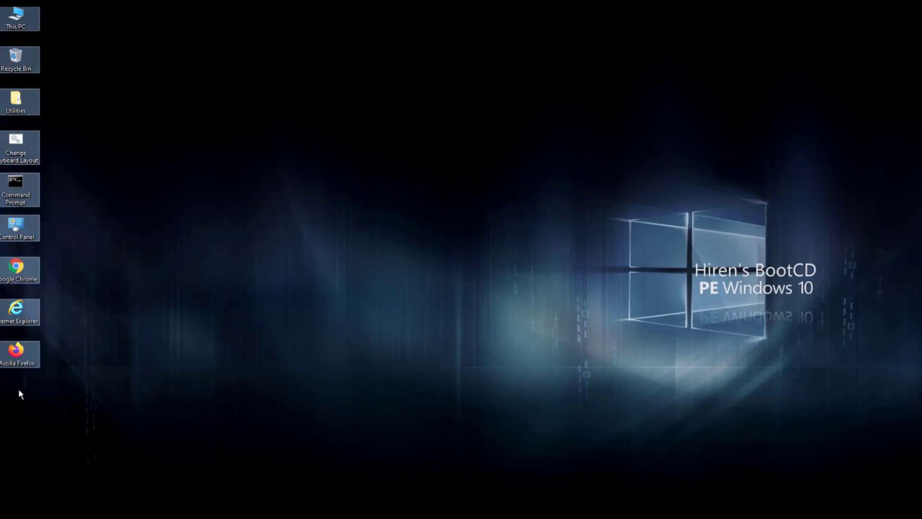
{"action": "left_click", "coordinate": [71, 378]}
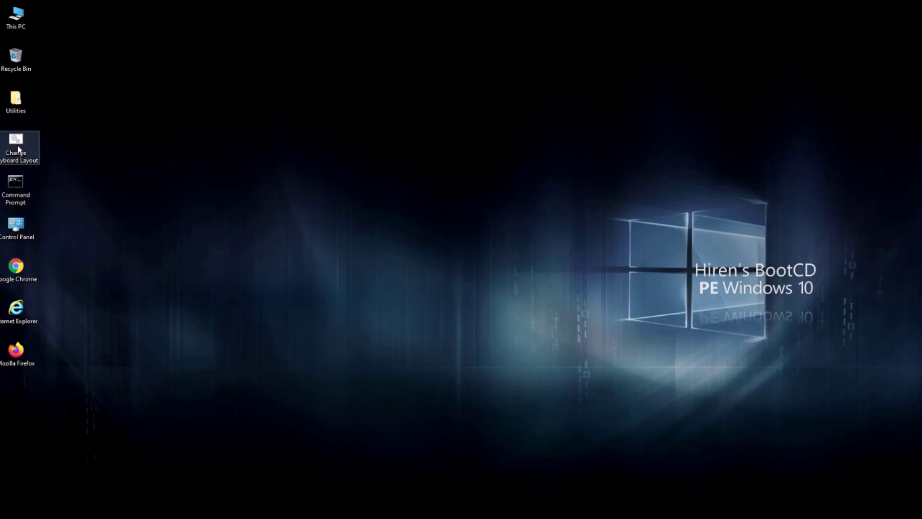
Open the Utilities folder and view the contents of Administrative Tools, BCD-MBR Tools and Other Tools
{"action": "double_click", "coordinate": [16, 99]}
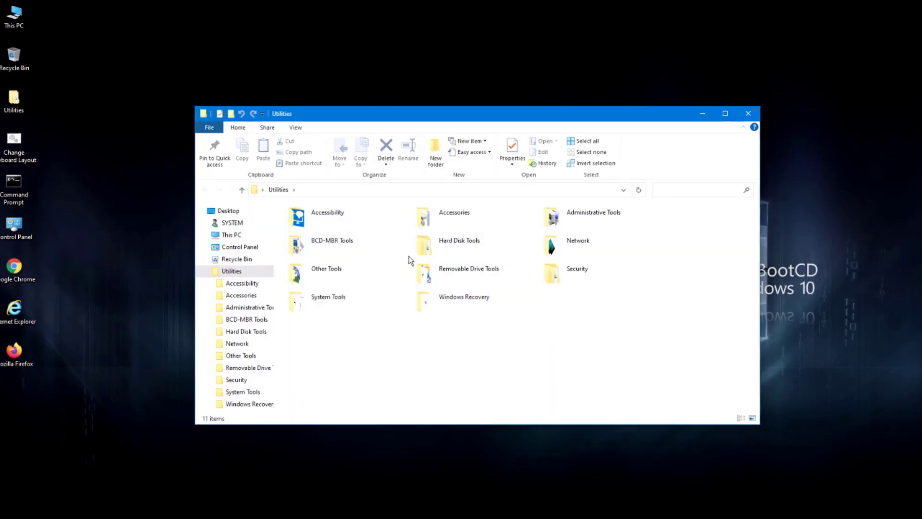
{"action": "double_click", "coordinate": [554, 217]}
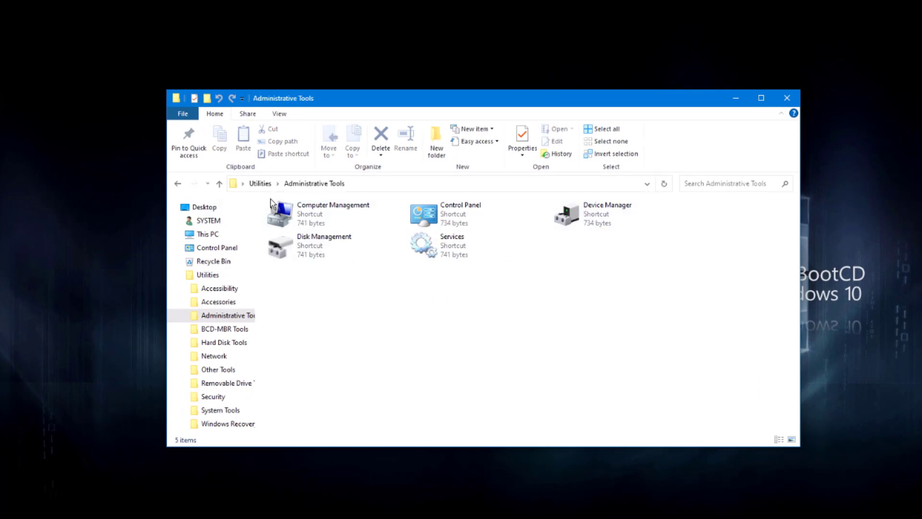
{"action": "left_click", "coordinate": [219, 184]}
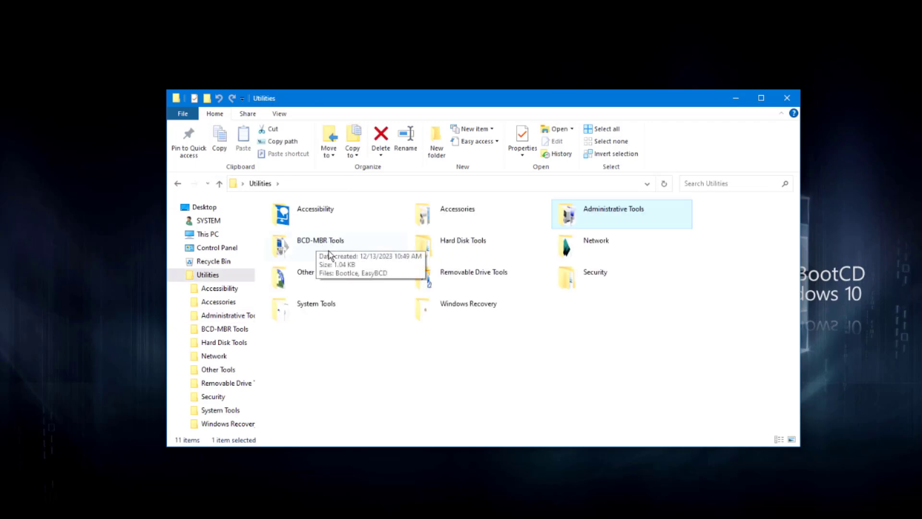
{"action": "double_click", "coordinate": [328, 245]}
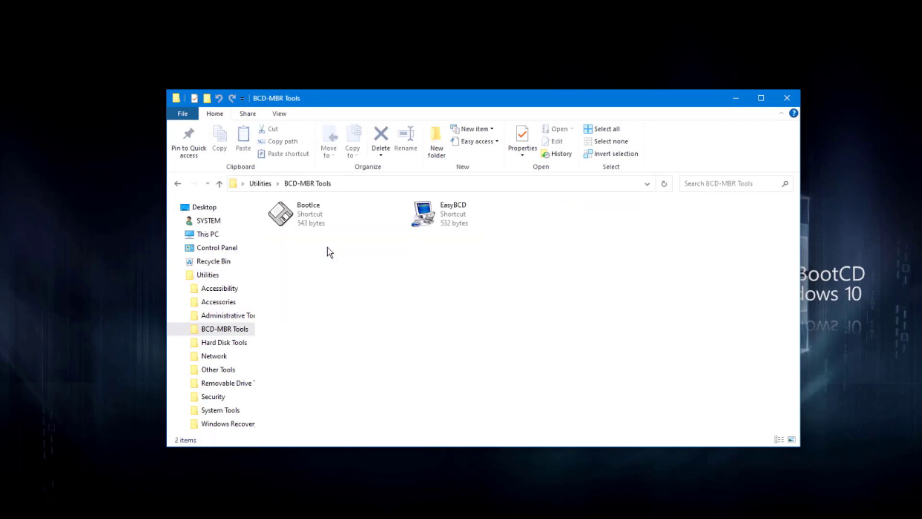
{"action": "key", "text": "alt+Left"}
{"action": "double_click", "coordinate": [312, 276]}
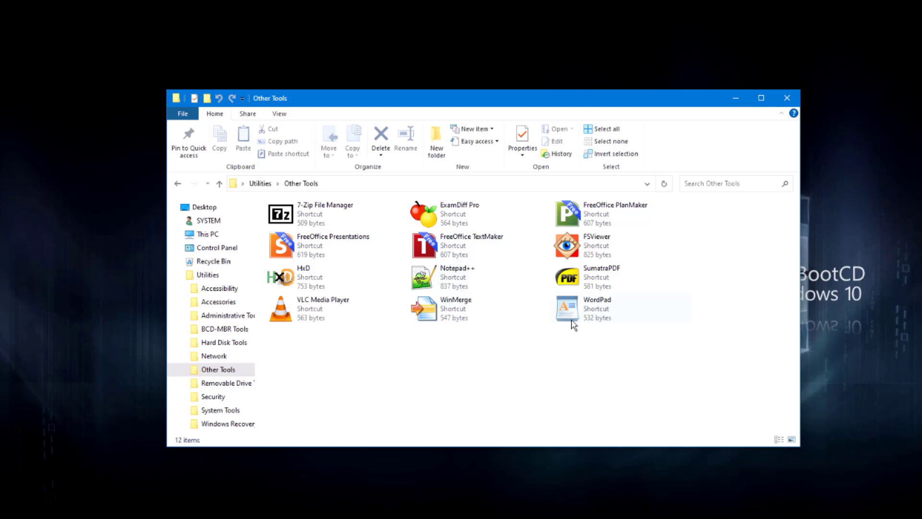
View the contents of the System Tools folder and its Windows Setup subfolder
{"action": "key", "text": "alt+Up"}
{"action": "left_click", "coordinate": [299, 318]}
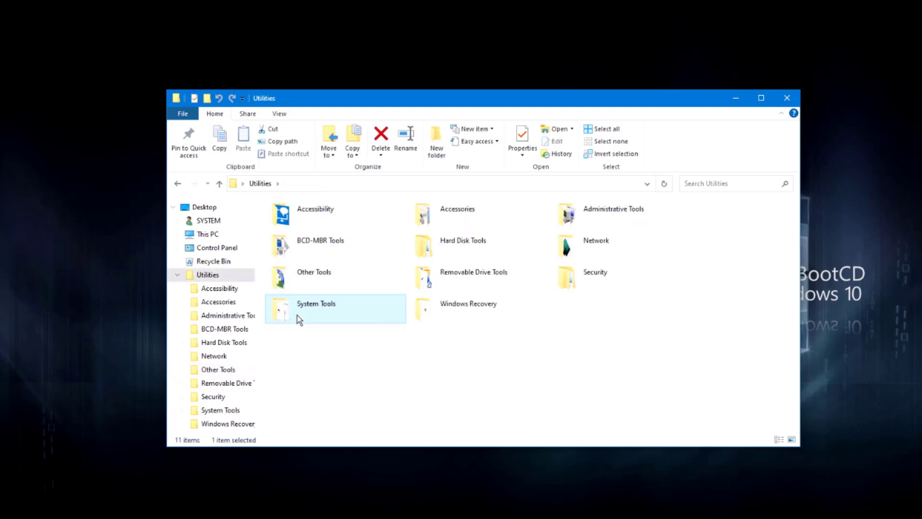
{"action": "double_click", "coordinate": [298, 318]}
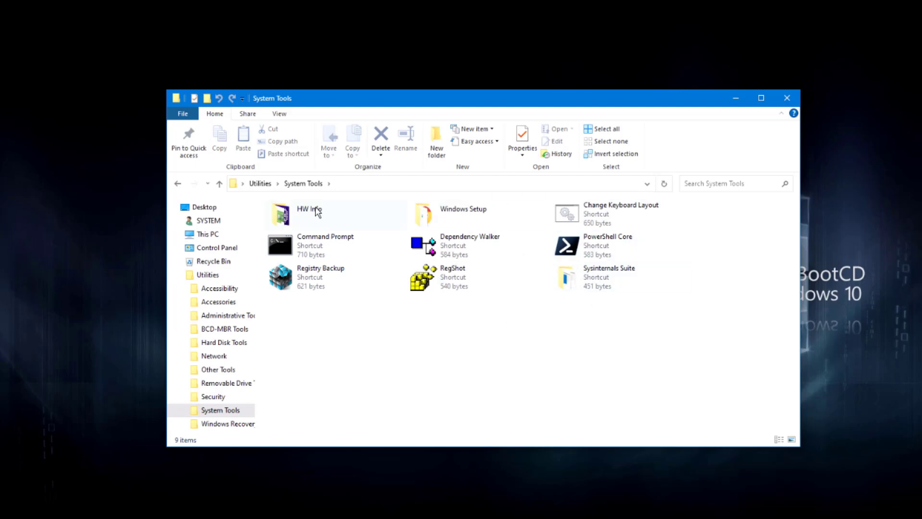
{"action": "double_click", "coordinate": [436, 226]}
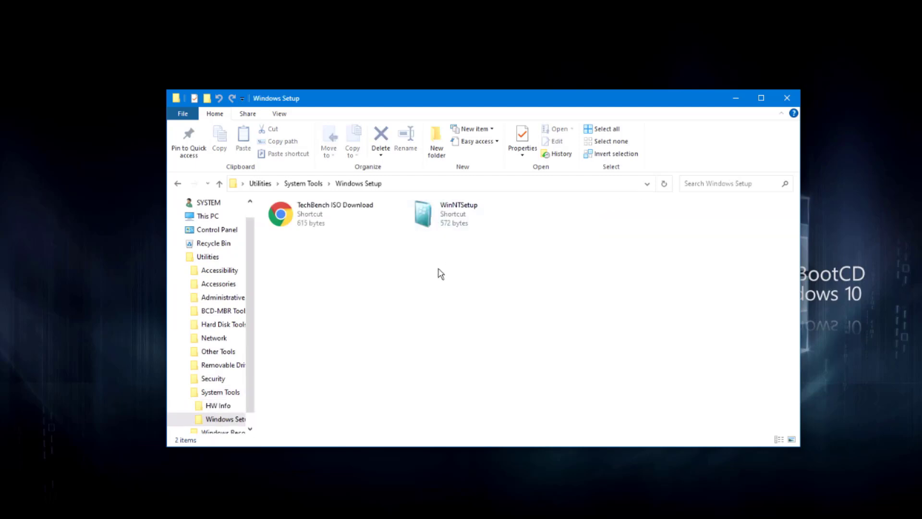
{"action": "left_click", "coordinate": [220, 183]}
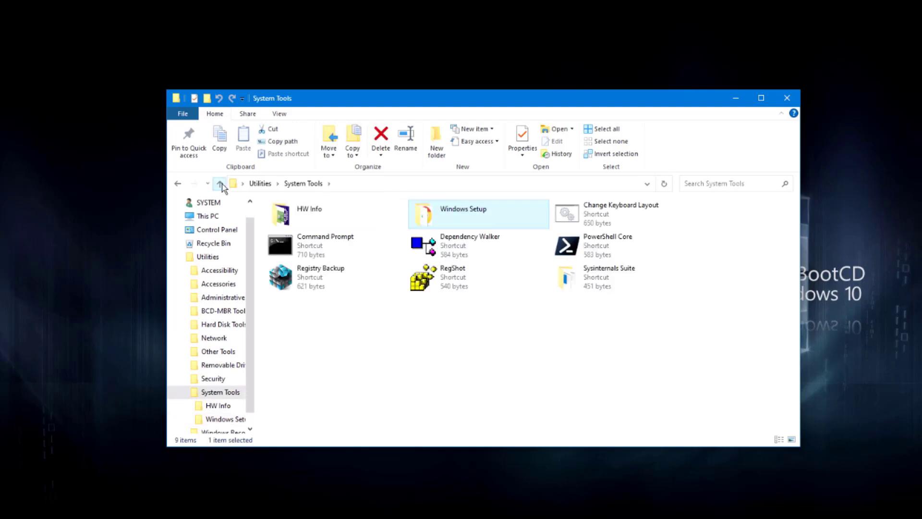
View the Data Recovery and Partition Tools subfolders inside Hard Disk Tools
{"action": "left_click", "coordinate": [220, 184]}
{"action": "double_click", "coordinate": [431, 248]}
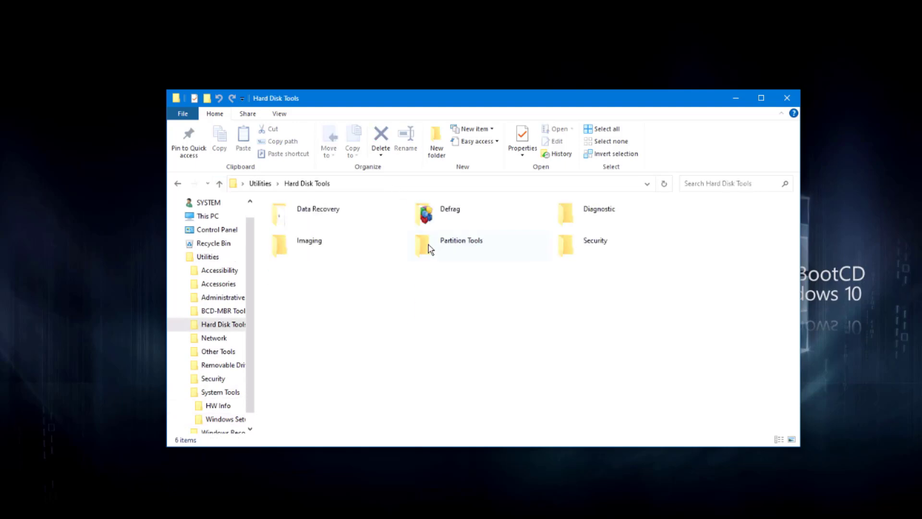
{"action": "double_click", "coordinate": [317, 212]}
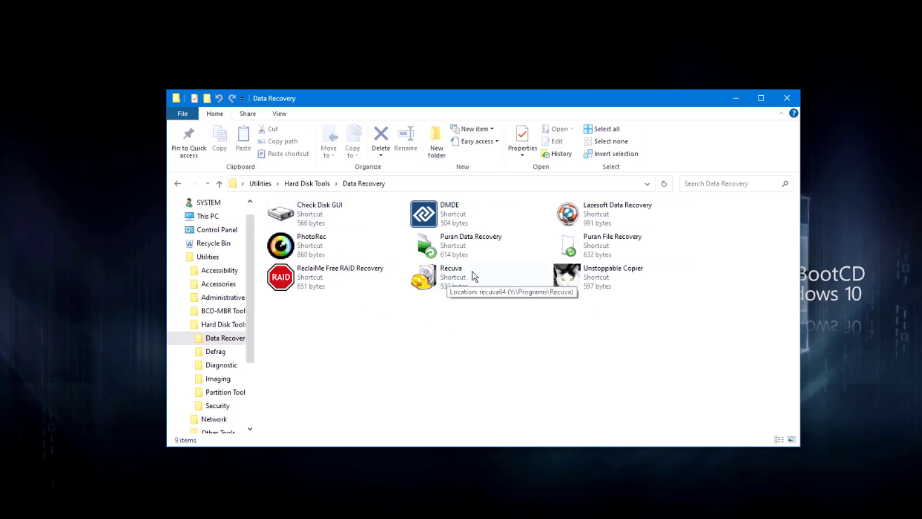
{"action": "left_click", "coordinate": [220, 184]}
{"action": "double_click", "coordinate": [480, 250]}
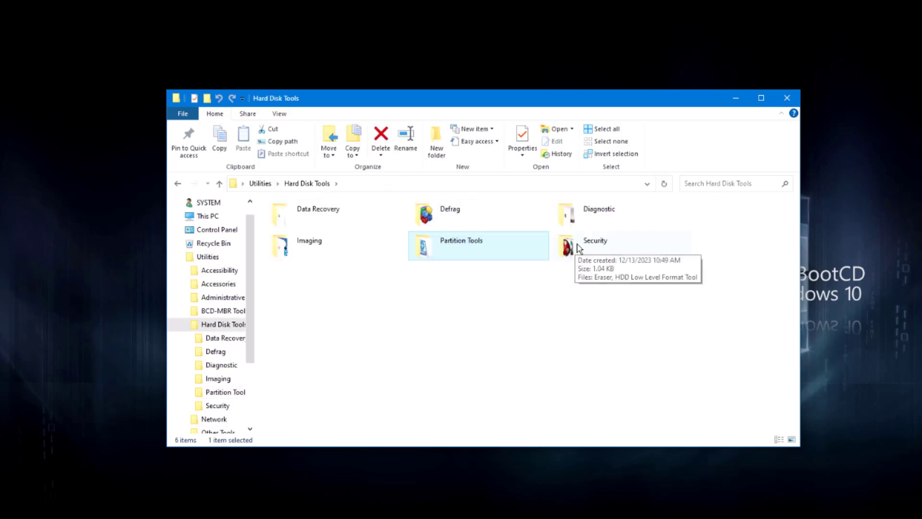
View the contents of the Security and Imaging subfolders inside Hard Disk Tools
{"action": "double_click", "coordinate": [579, 248]}
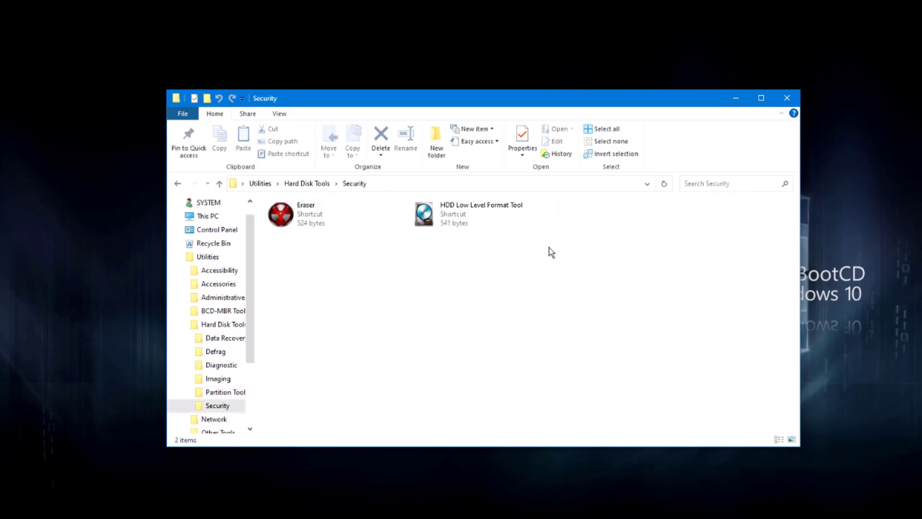
{"action": "left_click", "coordinate": [221, 185]}
{"action": "double_click", "coordinate": [300, 244]}
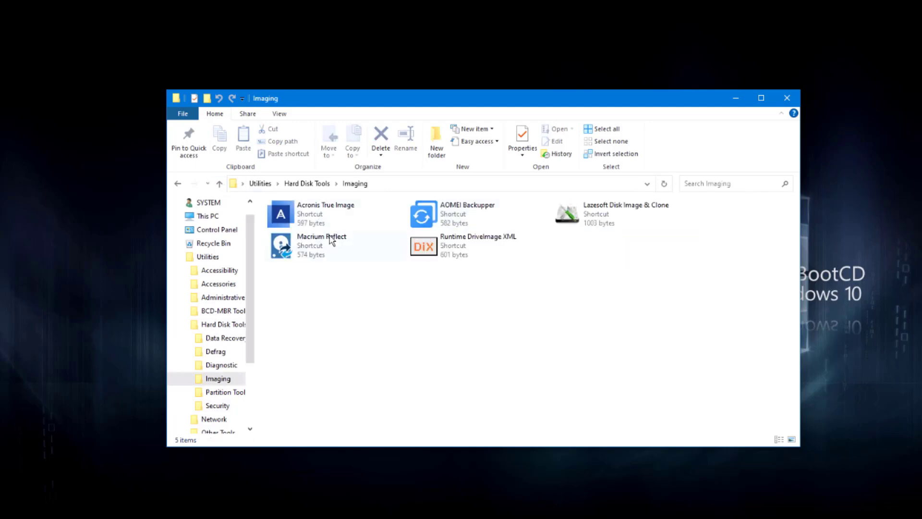
{"action": "left_click", "coordinate": [220, 184]}
Launch Defraggler from the Defrag subfolder, select Local Disk (C:) to view its drive properties, and close the program
{"action": "double_click", "coordinate": [447, 220]}
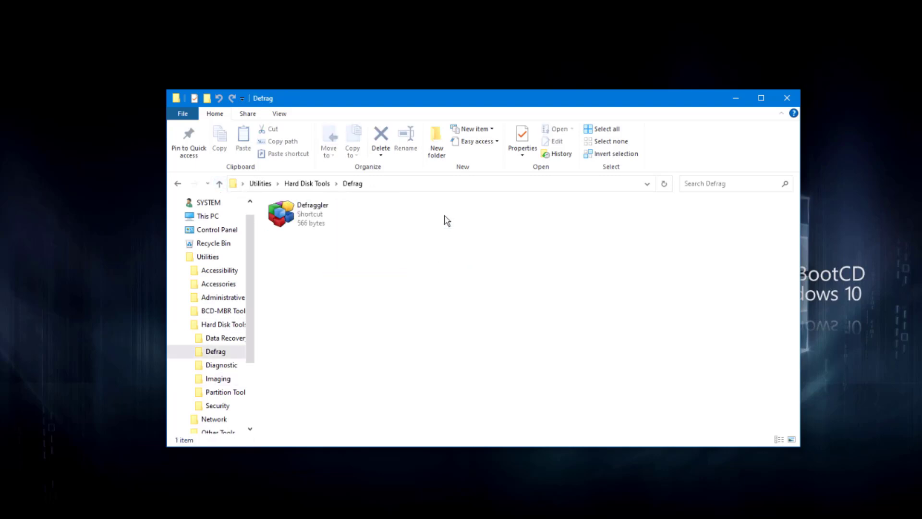
{"action": "double_click", "coordinate": [294, 216]}
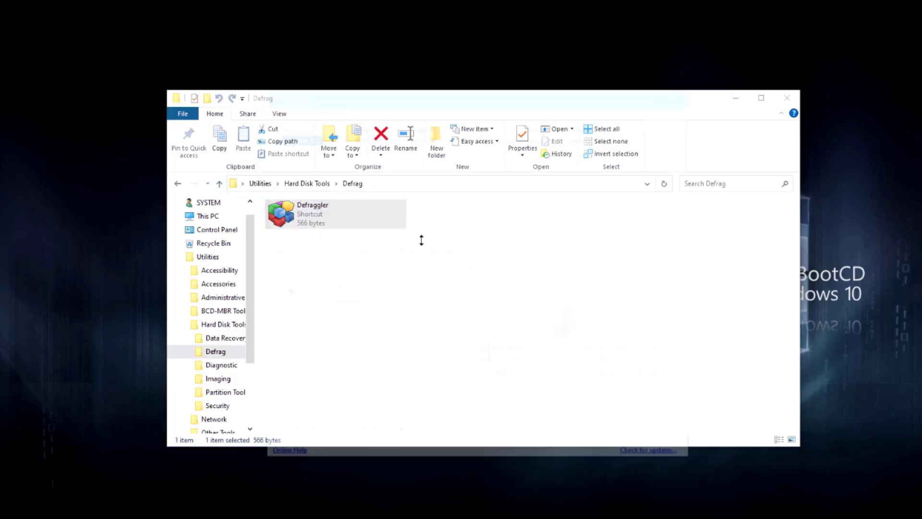
{"action": "left_click", "coordinate": [311, 137]}
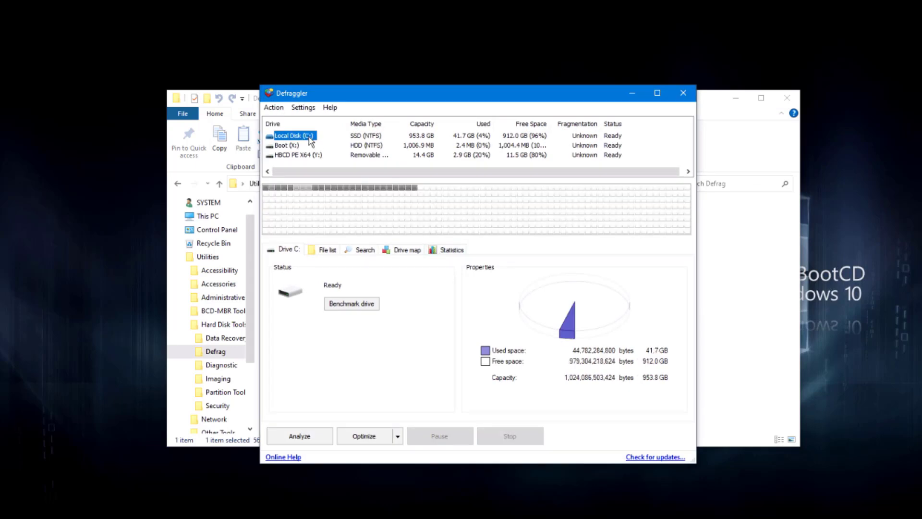
{"action": "left_click", "coordinate": [683, 92]}
Return to the Utilities folder and view the contents of its Network and Administrative Tools folders
{"action": "key", "text": "alt+Up"}
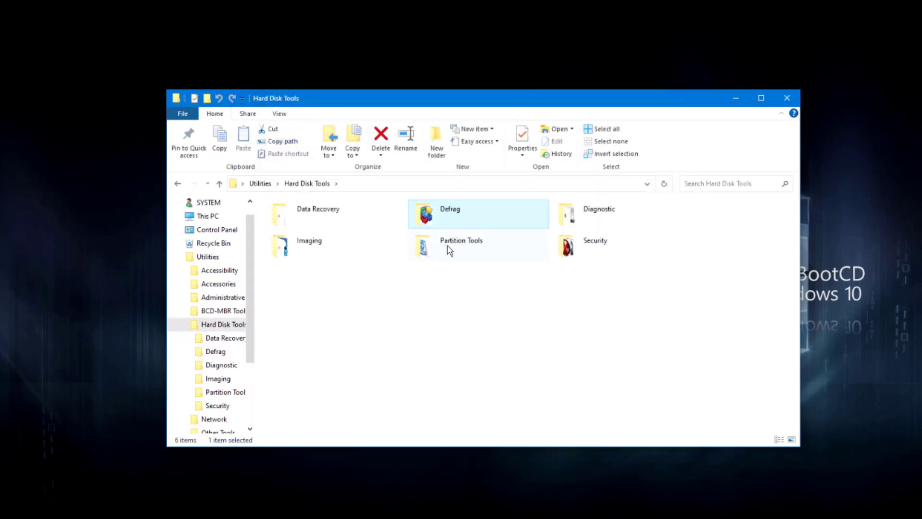
{"action": "key", "text": "alt+Up"}
{"action": "double_click", "coordinate": [572, 243]}
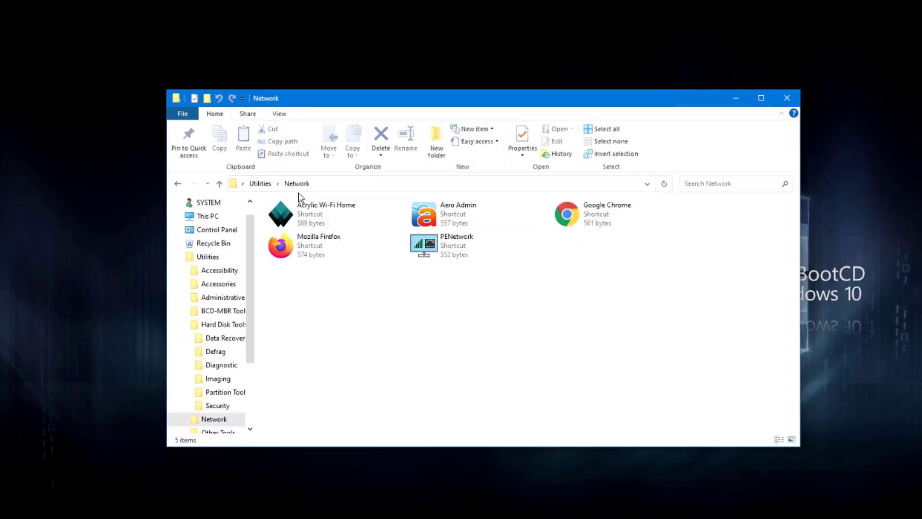
{"action": "left_click", "coordinate": [219, 183]}
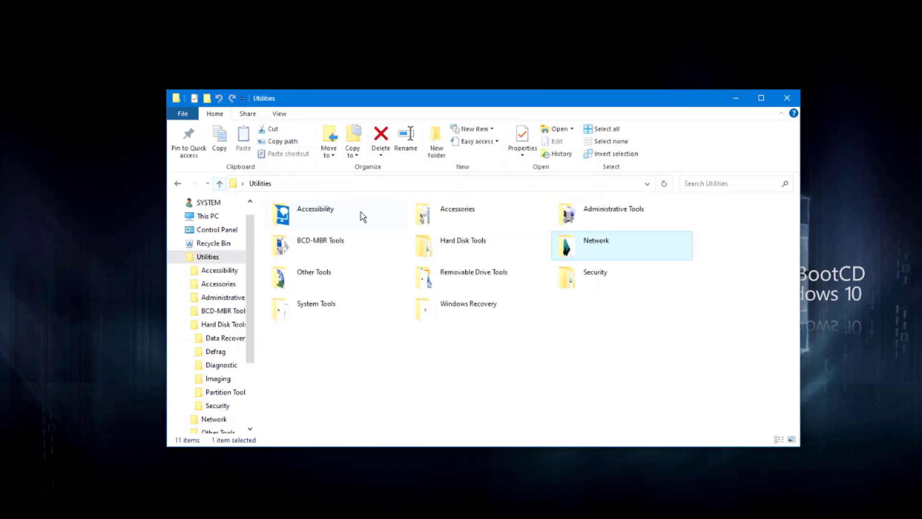
{"action": "double_click", "coordinate": [595, 214]}
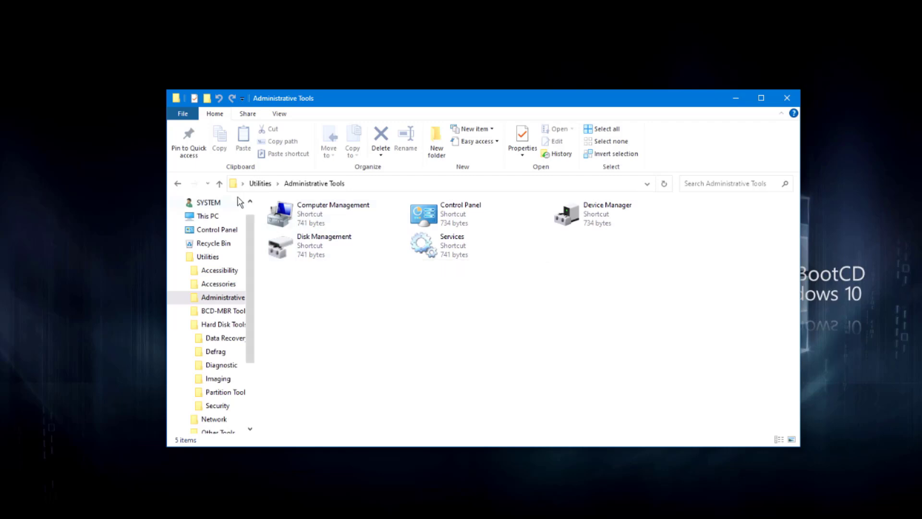
{"action": "left_click", "coordinate": [221, 184]}
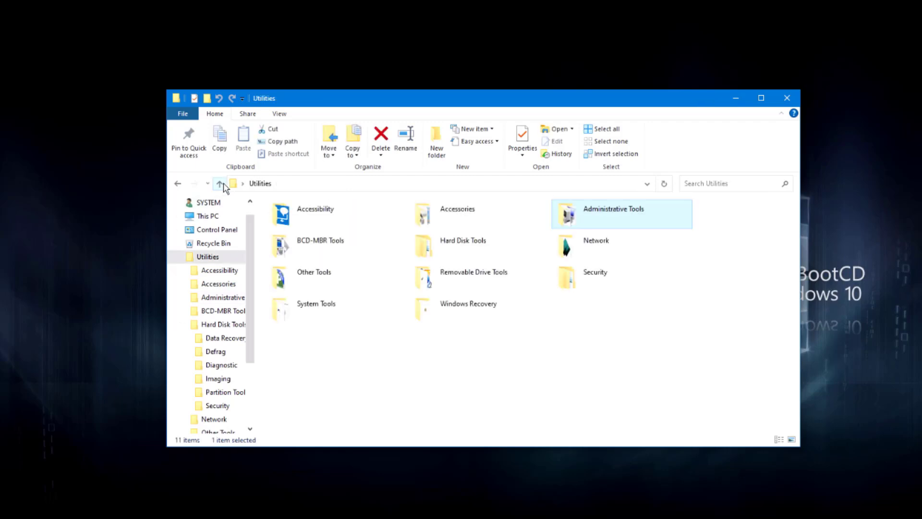
View the Data Recovery subfolder of Hard Disk Tools and the System Tools folder in Utilities
{"action": "double_click", "coordinate": [476, 247]}
{"action": "double_click", "coordinate": [338, 220]}
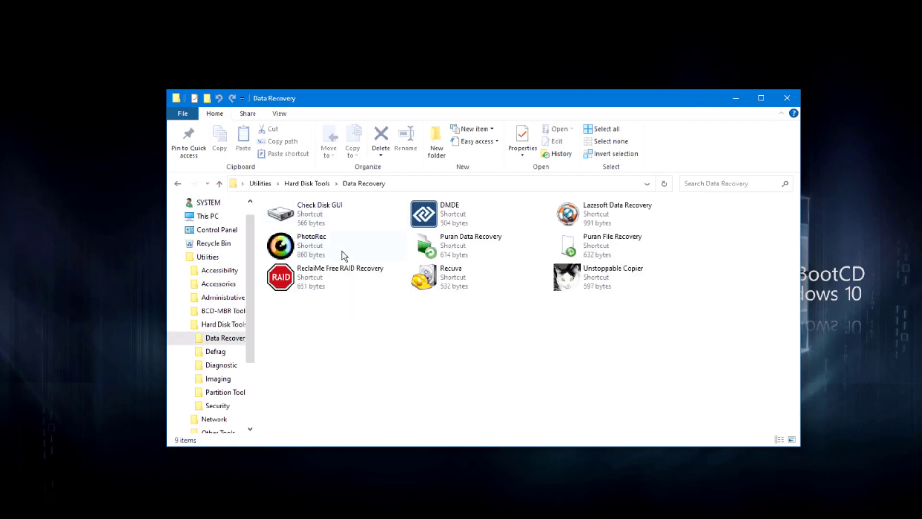
{"action": "left_click", "coordinate": [222, 184]}
{"action": "left_click", "coordinate": [222, 184]}
{"action": "double_click", "coordinate": [325, 307]}
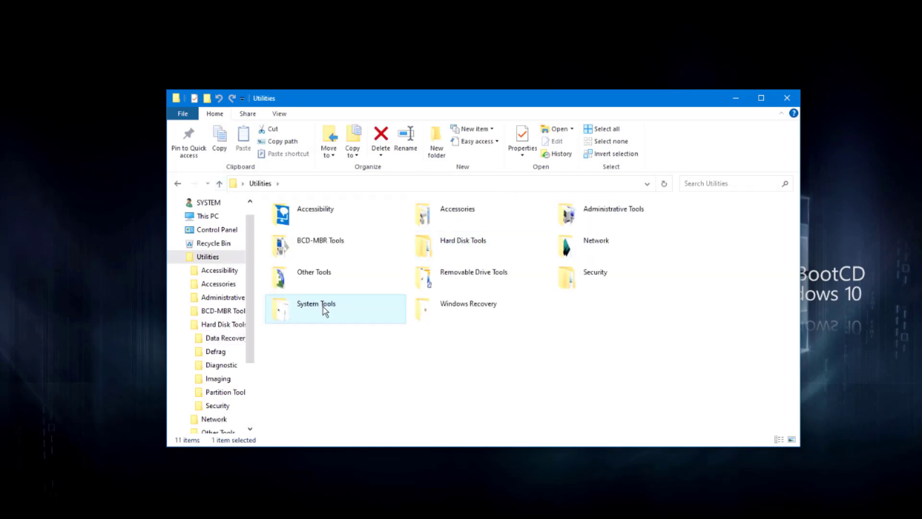
{"action": "left_click", "coordinate": [219, 183]}
{"action": "left_click", "coordinate": [219, 183]}
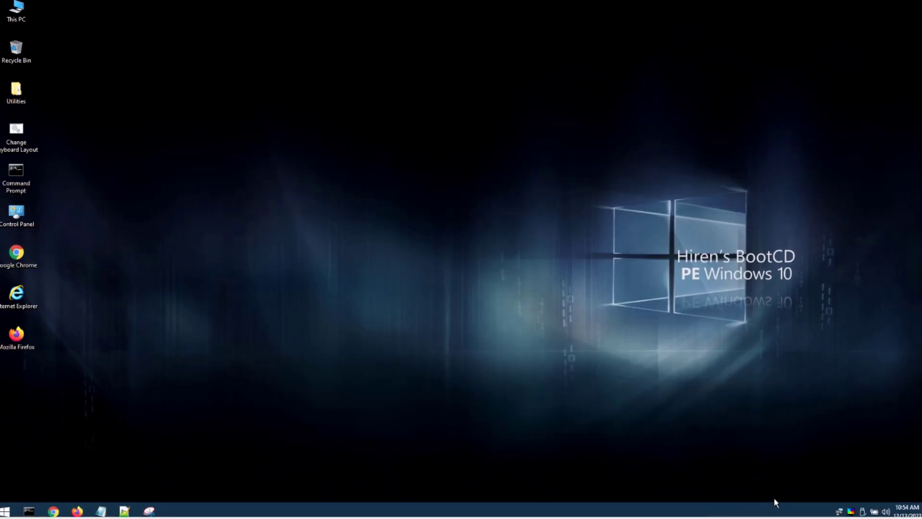
Open the Start menu and display the list of all installed program folders
{"action": "left_click", "coordinate": [150, 511]}
{"action": "left_click", "coordinate": [6, 513]}
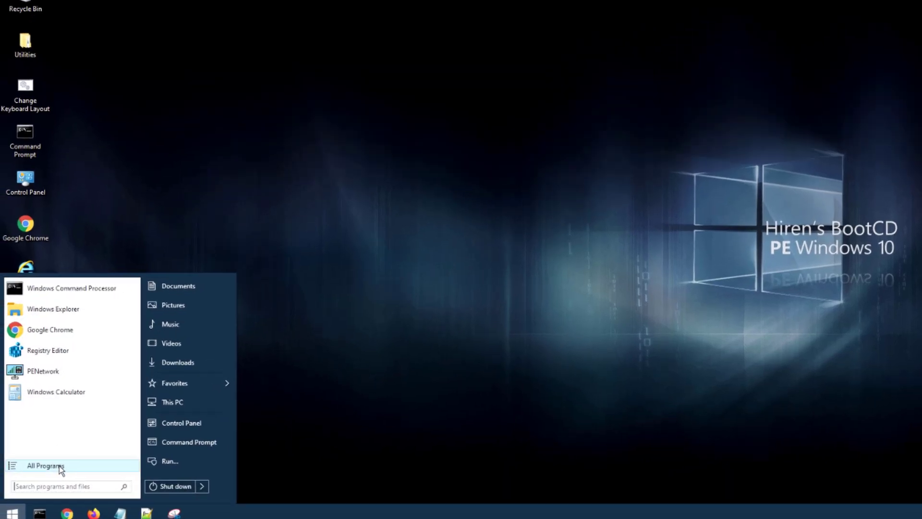
{"action": "left_click", "coordinate": [50, 468]}
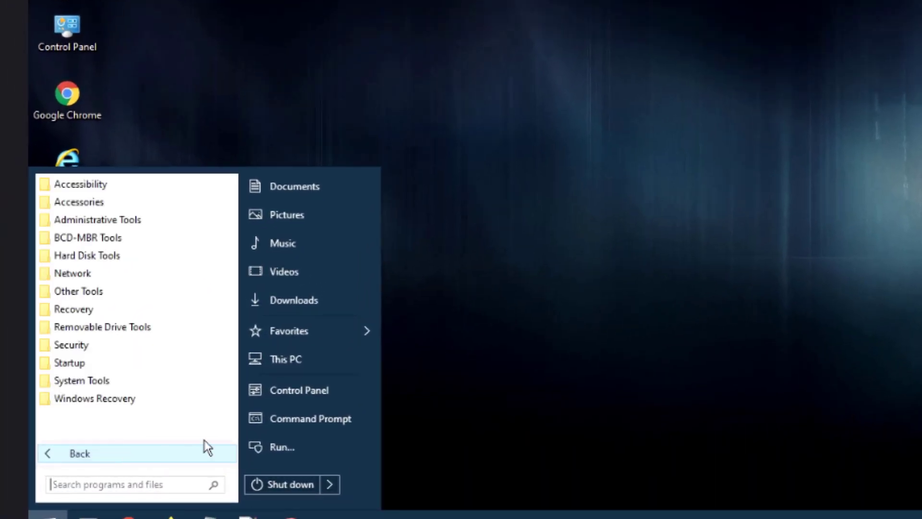
{"action": "left_click", "coordinate": [102, 464]}
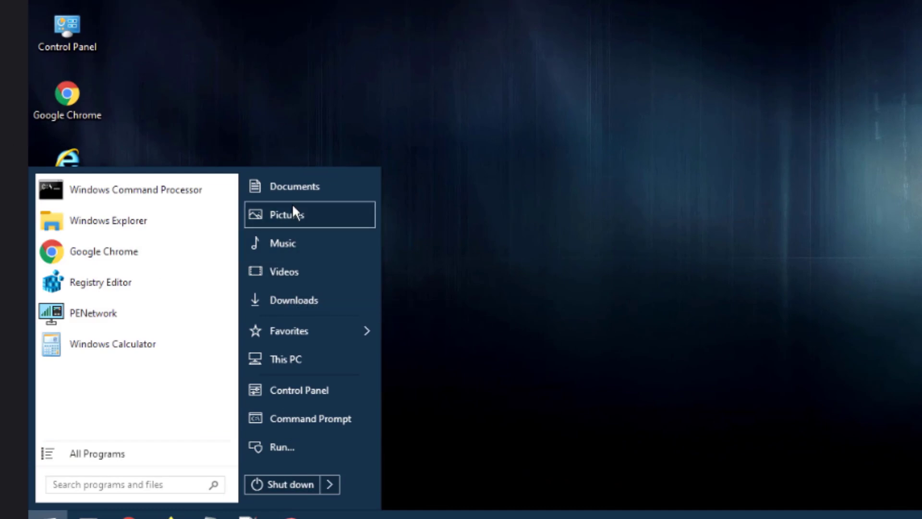
{"action": "left_click", "coordinate": [97, 455]}
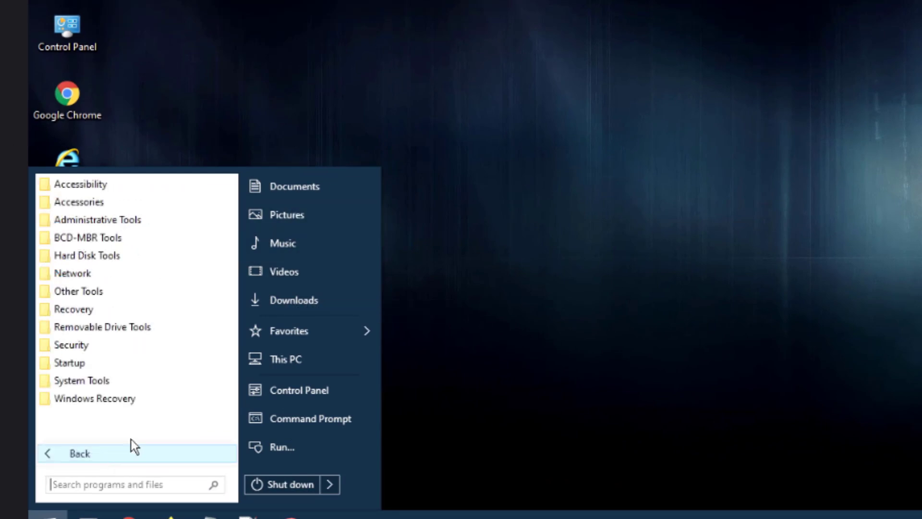
Expand the Windows Recovery, System Tools, Startup and Security folders in the program list to view their entries
{"action": "left_click", "coordinate": [104, 406]}
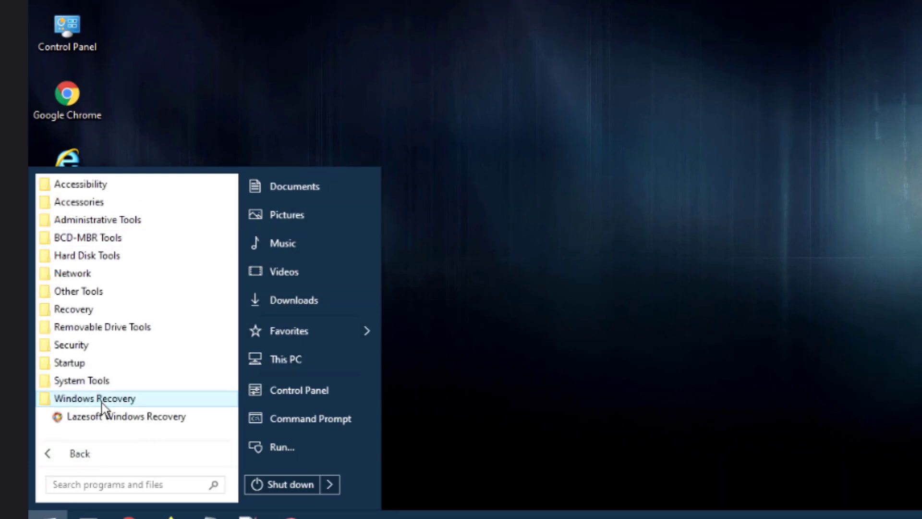
{"action": "left_click", "coordinate": [78, 385]}
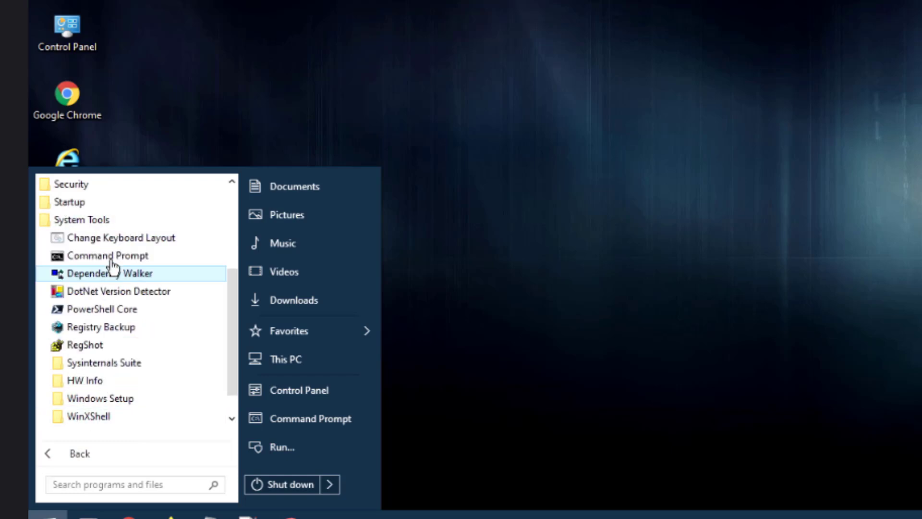
{"action": "left_click", "coordinate": [99, 203]}
{"action": "left_click", "coordinate": [96, 186]}
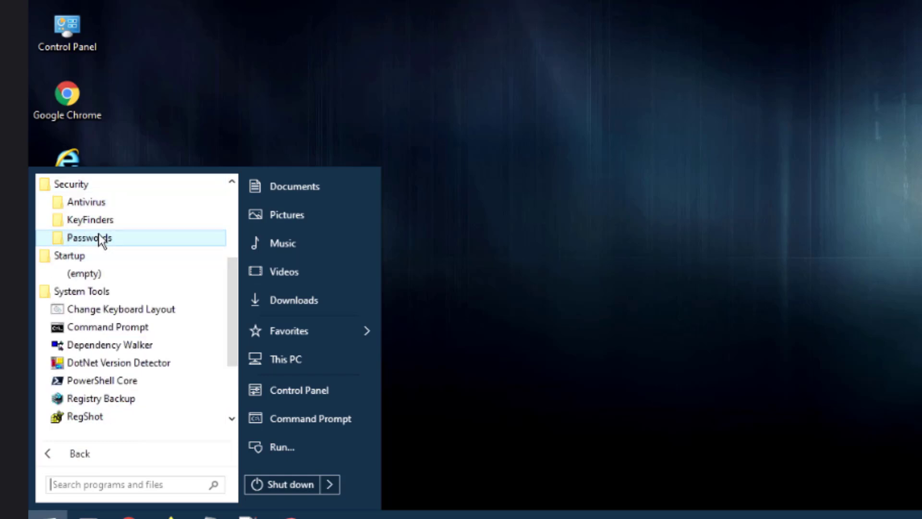
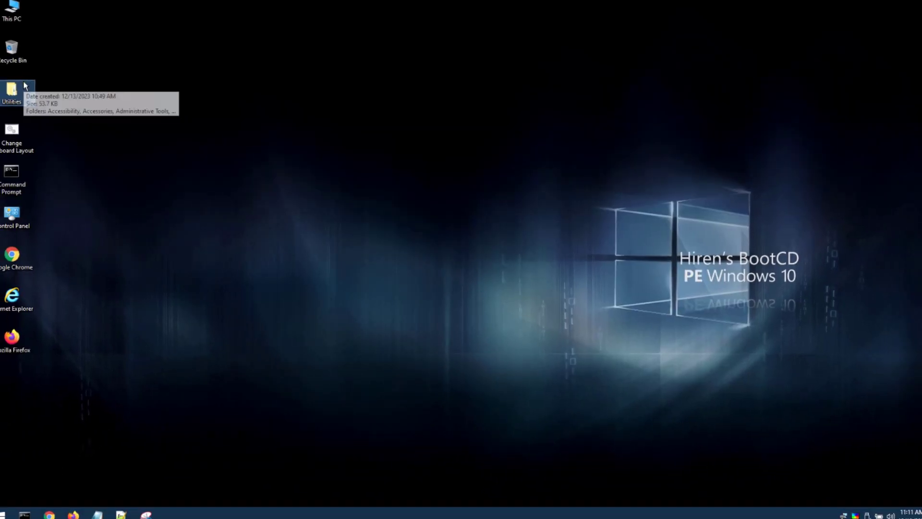
Launch Lazesoft Windows Recovery from the Windows Recovery folder in Utilities and select the listed Windows 10 x64 installation
{"action": "double_click", "coordinate": [19, 87]}
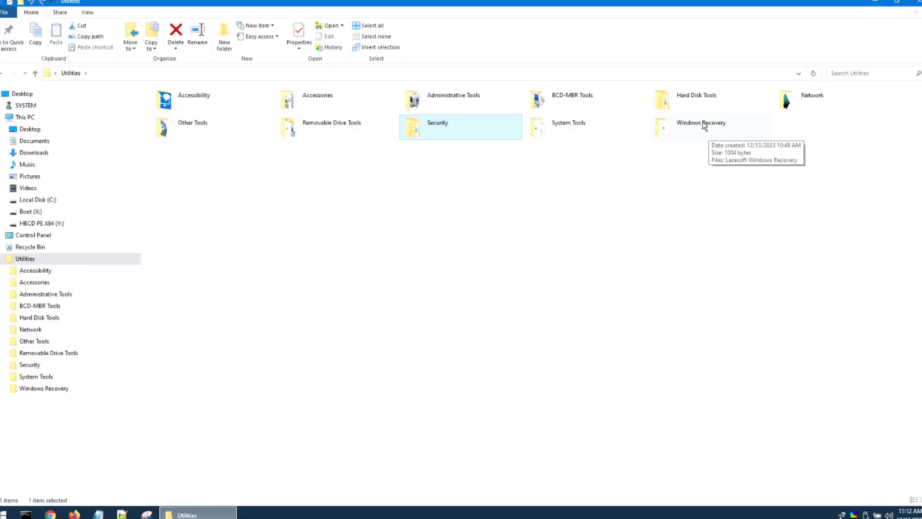
{"action": "double_click", "coordinate": [704, 125]}
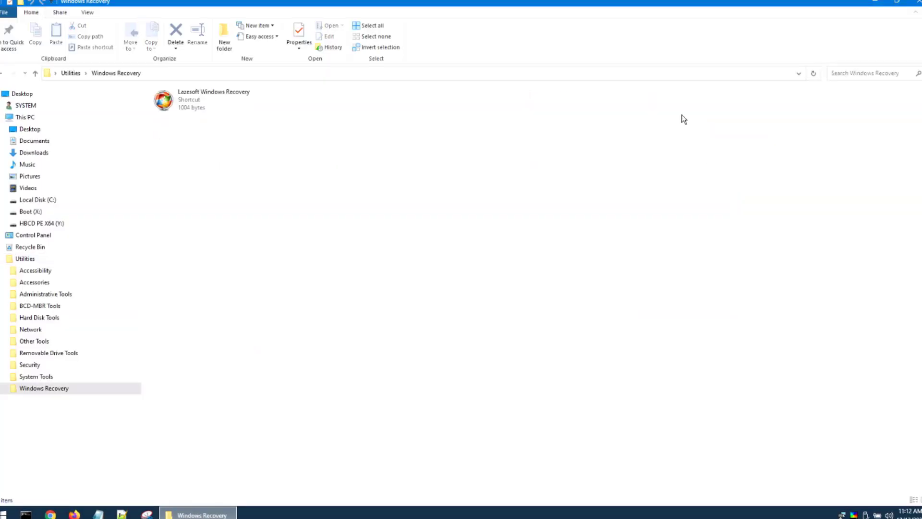
{"action": "left_click", "coordinate": [200, 105]}
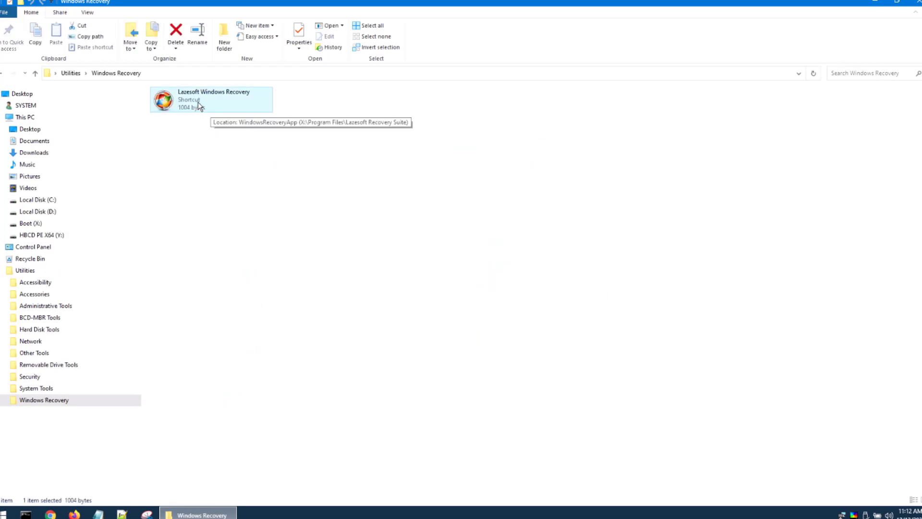
{"action": "double_click", "coordinate": [198, 102]}
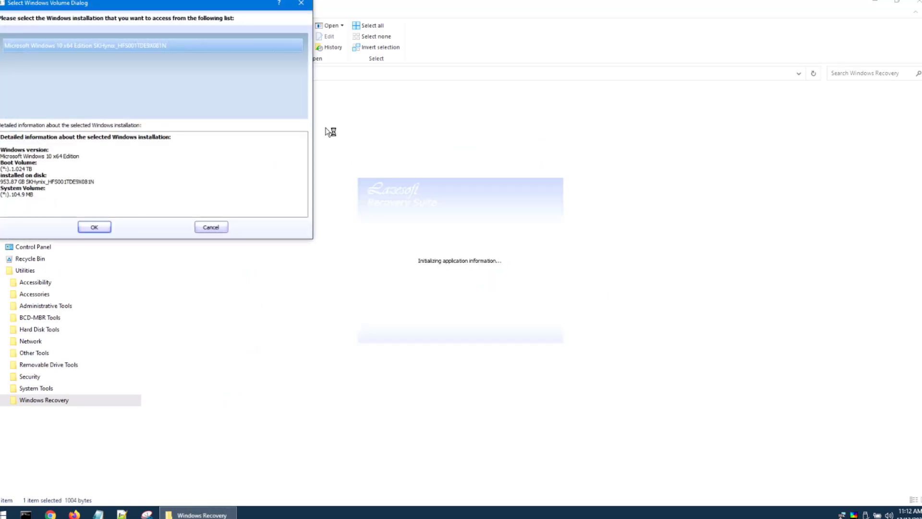
{"action": "left_click", "coordinate": [94, 227]}
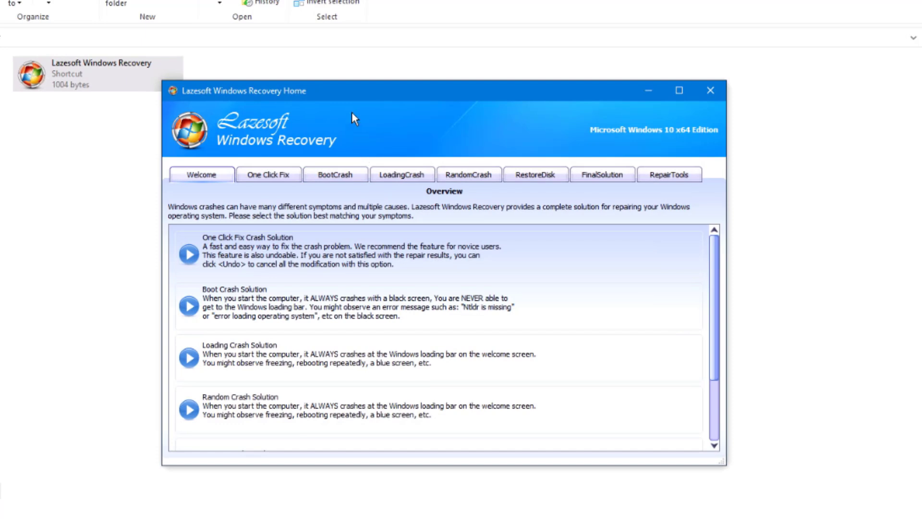
Review the Lazesoft welcome overview and the One Click Fix, BootCrash, LoadingCrash, RandomCrash, RestoreDisk, FinalSolution and RepairTools pages
{"action": "scroll", "coordinate": [476, 332], "scroll_direction": "down", "scroll_amount": 3}
{"action": "scroll", "coordinate": [476, 333], "scroll_direction": "up", "scroll_amount": 3}
{"action": "left_click", "coordinate": [278, 175]}
{"action": "left_click", "coordinate": [327, 174]}
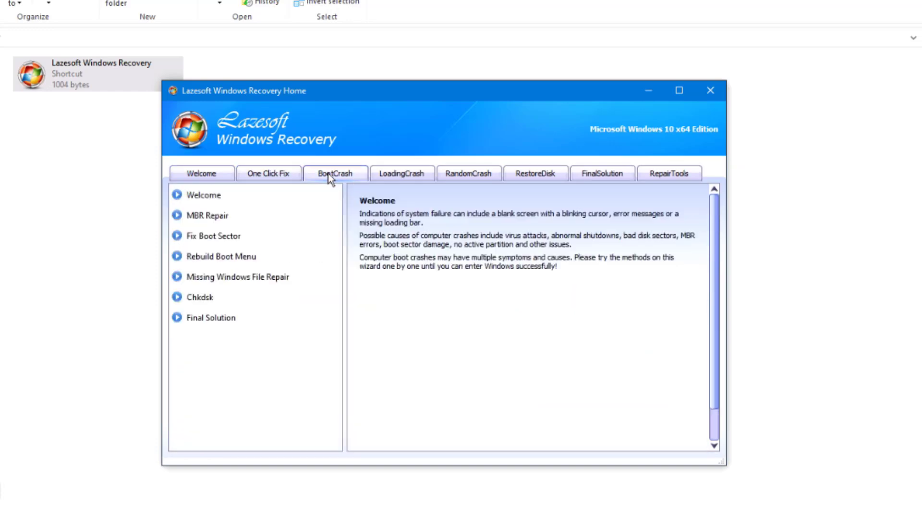
{"action": "left_click", "coordinate": [388, 177]}
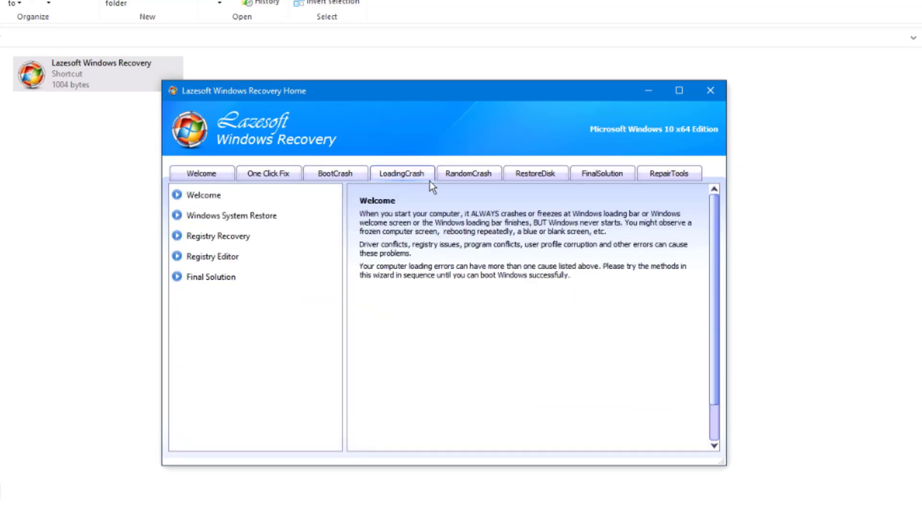
{"action": "left_click", "coordinate": [464, 177]}
{"action": "left_click", "coordinate": [536, 176]}
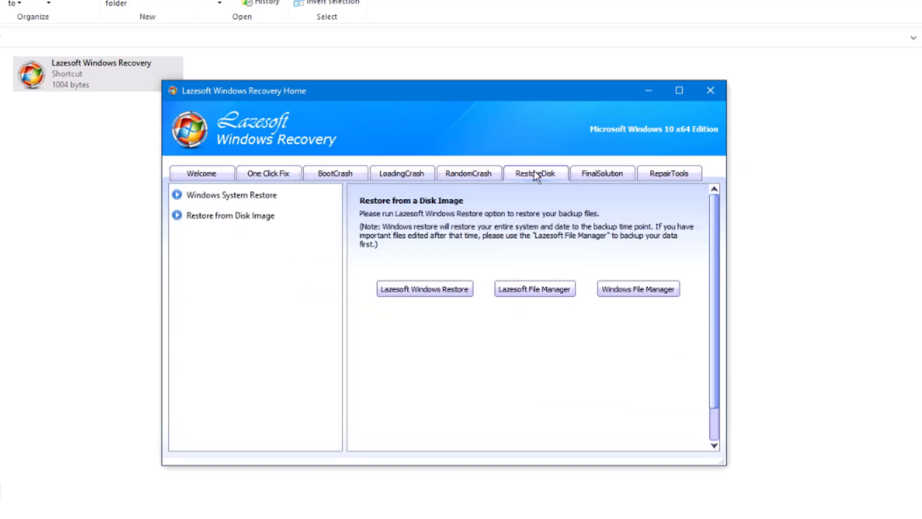
{"action": "left_click", "coordinate": [620, 176]}
{"action": "left_click", "coordinate": [674, 174]}
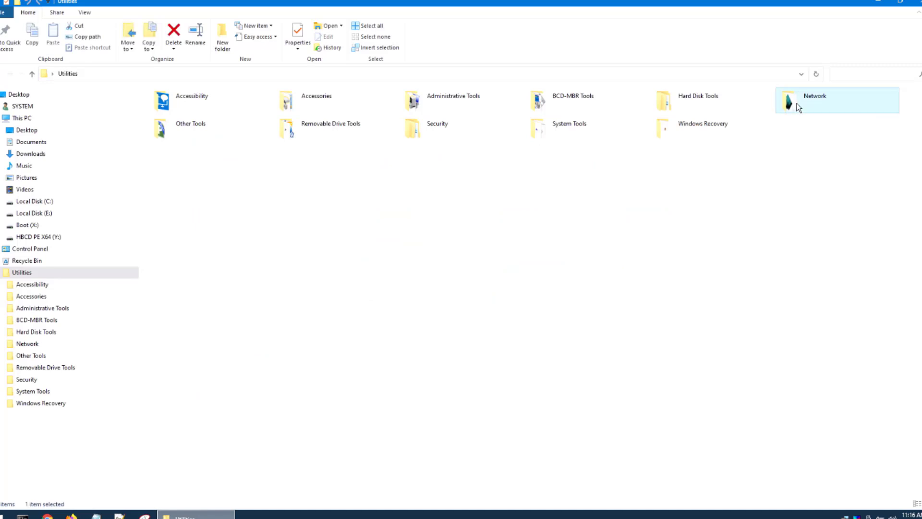
Launch PENetwork from the Network folder in Utilities and view its Computer identification and ping settings
{"action": "double_click", "coordinate": [798, 107]}
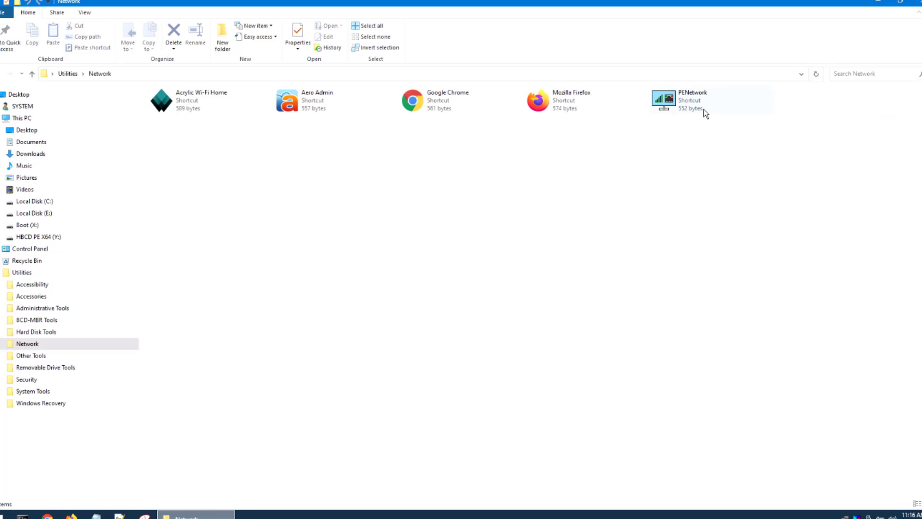
{"action": "double_click", "coordinate": [680, 103]}
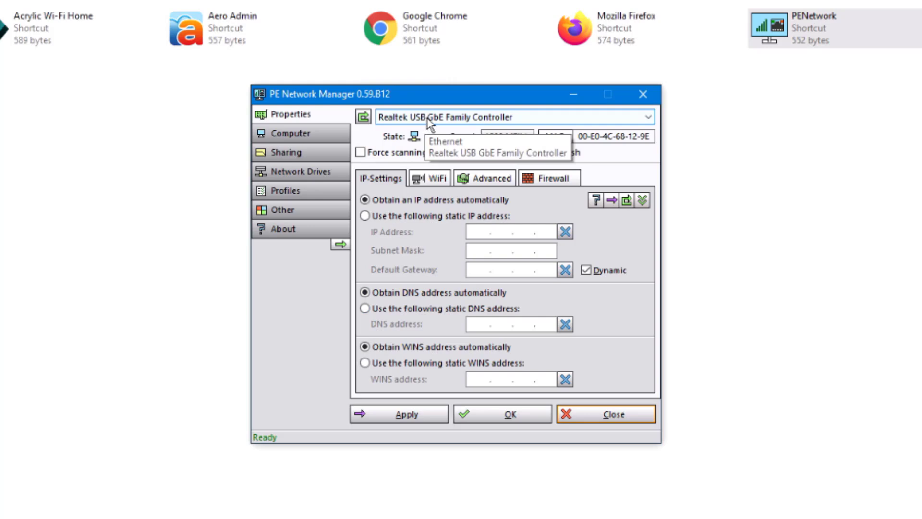
{"action": "left_click", "coordinate": [306, 133]}
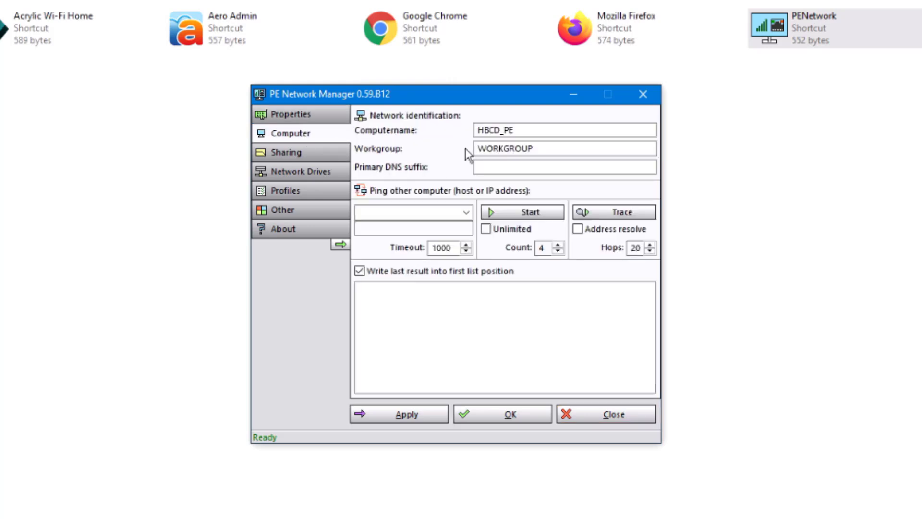
{"action": "left_click", "coordinate": [390, 212]}
View the Sharing, Network Drives, Profiles and Other pages of PE Network Manager
{"action": "left_click", "coordinate": [321, 154]}
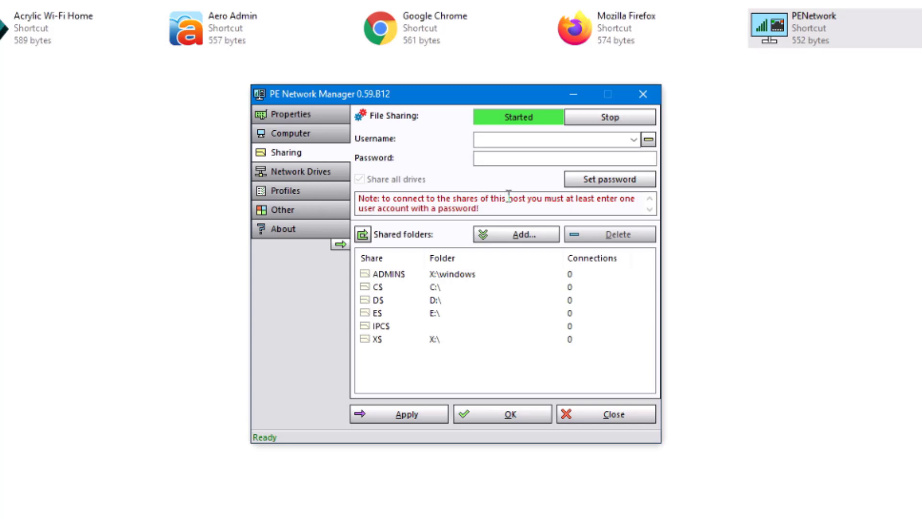
{"action": "left_click", "coordinate": [284, 175]}
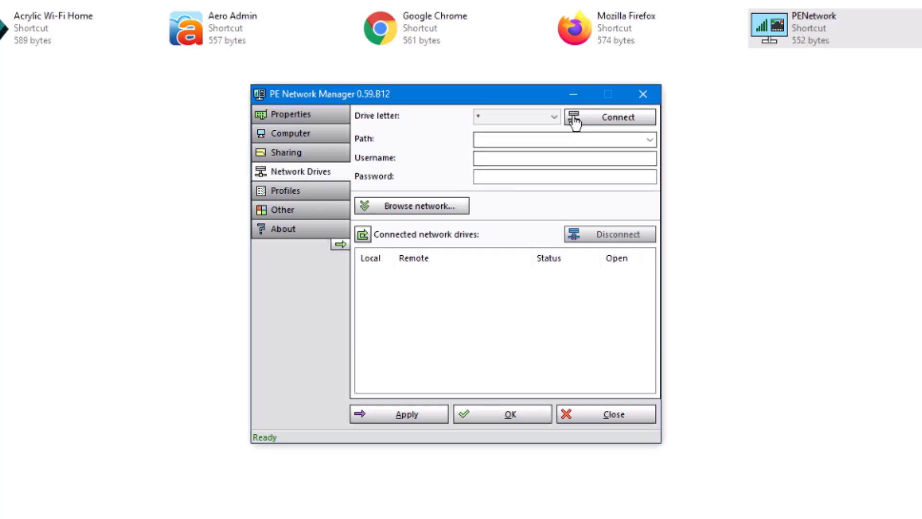
{"action": "left_click", "coordinate": [555, 117]}
{"action": "left_click", "coordinate": [286, 191]}
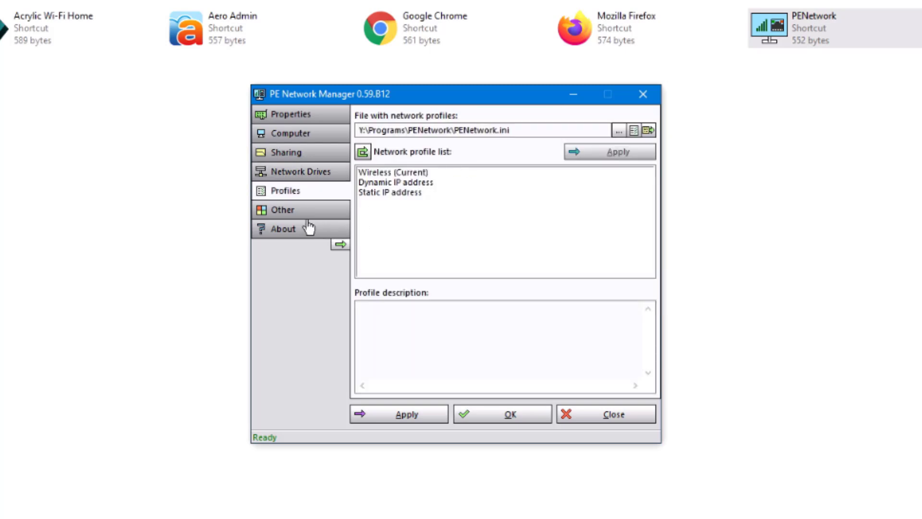
{"action": "left_click", "coordinate": [288, 210]}
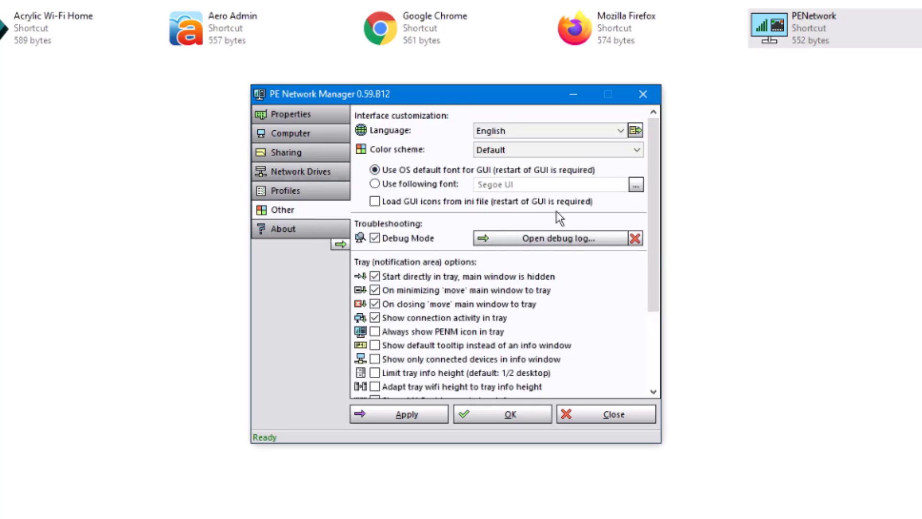
{"action": "scroll", "coordinate": [578, 264], "scroll_direction": "down", "scroll_amount": 3}
{"action": "scroll", "coordinate": [581, 289], "scroll_direction": "up", "scroll_amount": 5}
Examine the adapter's WiFi, IP-Settings and Advanced properties in PE Network Manager and close the open windows
{"action": "left_click", "coordinate": [288, 114]}
{"action": "left_click", "coordinate": [429, 178]}
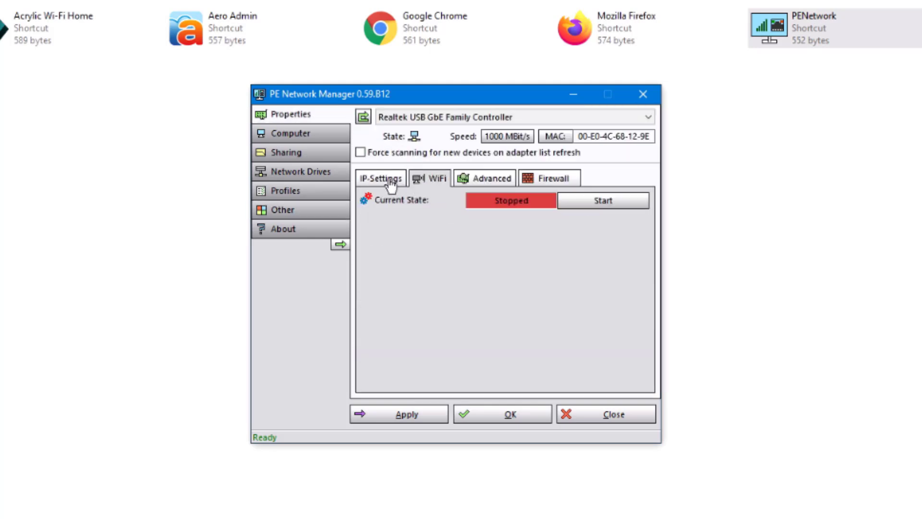
{"action": "left_click", "coordinate": [382, 179]}
{"action": "left_click", "coordinate": [434, 180]}
{"action": "left_click", "coordinate": [493, 179]}
{"action": "scroll", "coordinate": [469, 319], "scroll_direction": "down", "scroll_amount": 3}
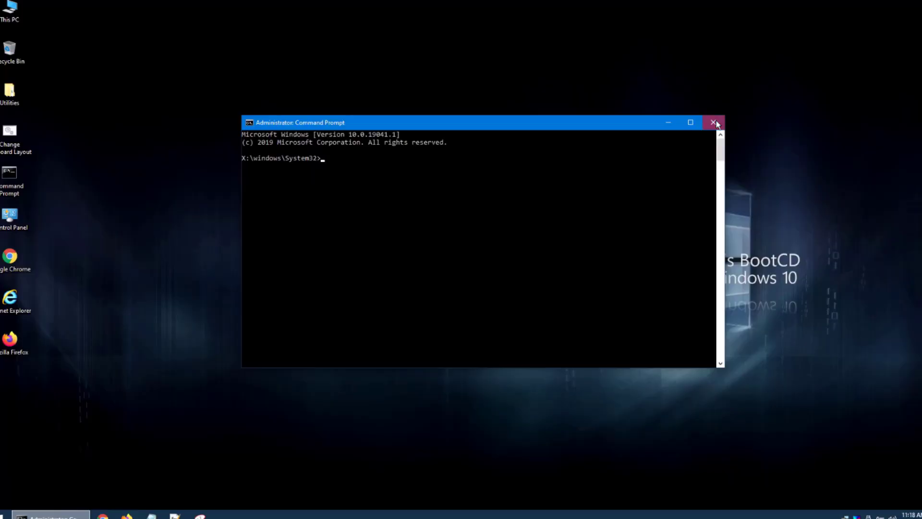
{"action": "left_click", "coordinate": [715, 120]}
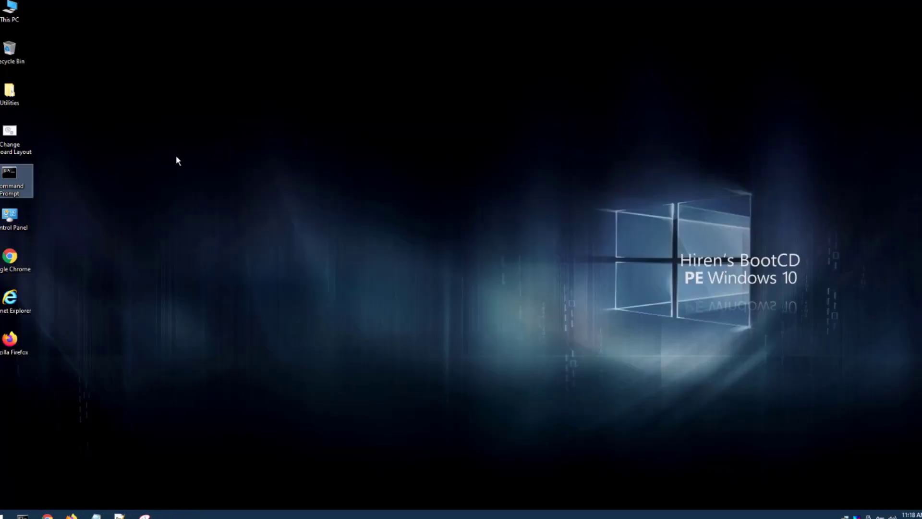
Start diskpart in a Command Prompt and run list disk to show the computer's disks
{"action": "double_click", "coordinate": [9, 174]}
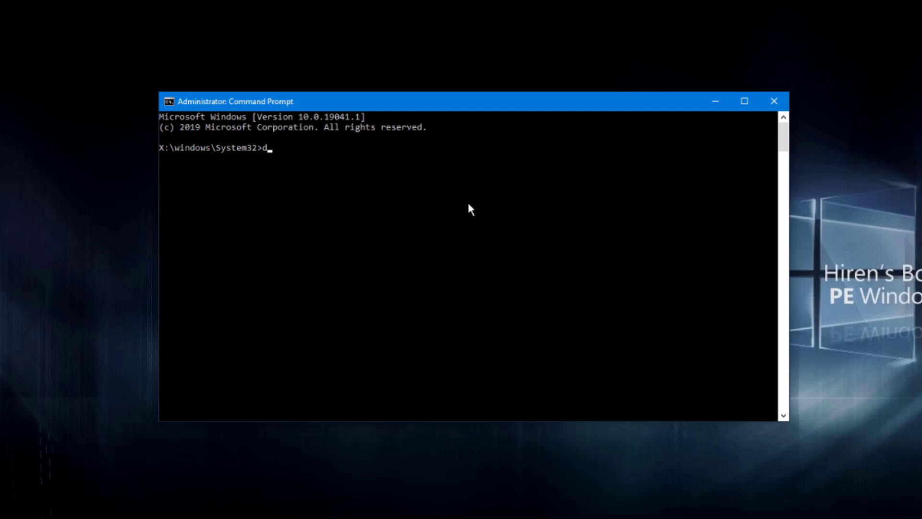
{"action": "type", "text": "diskpart"}
{"action": "key", "text": "Return"}
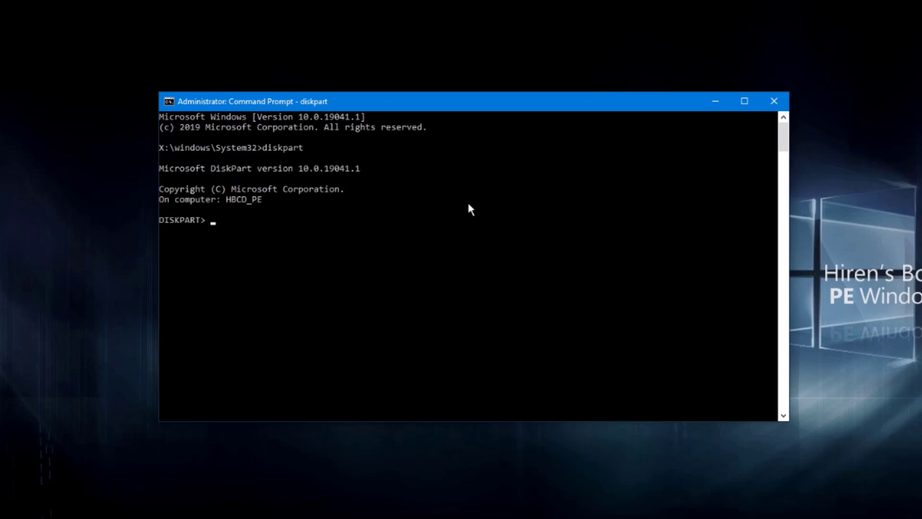
{"action": "type", "text": "list disk"}
{"action": "key", "text": "Return"}
{"action": "left_click_drag", "start_coordinate": [166, 260], "coordinate": [386, 263]}
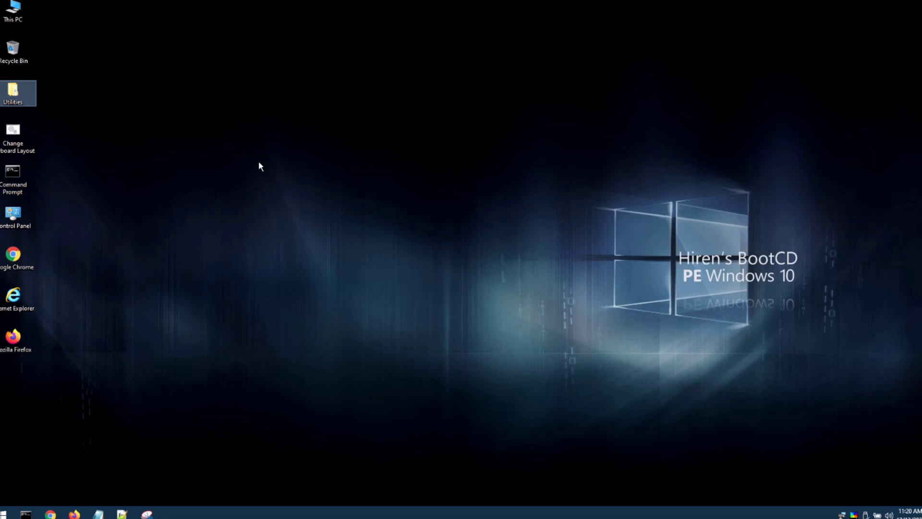
Open Local Disk (C:) from This PC and display the contents of its Users folder
{"action": "left_click", "coordinate": [13, 10]}
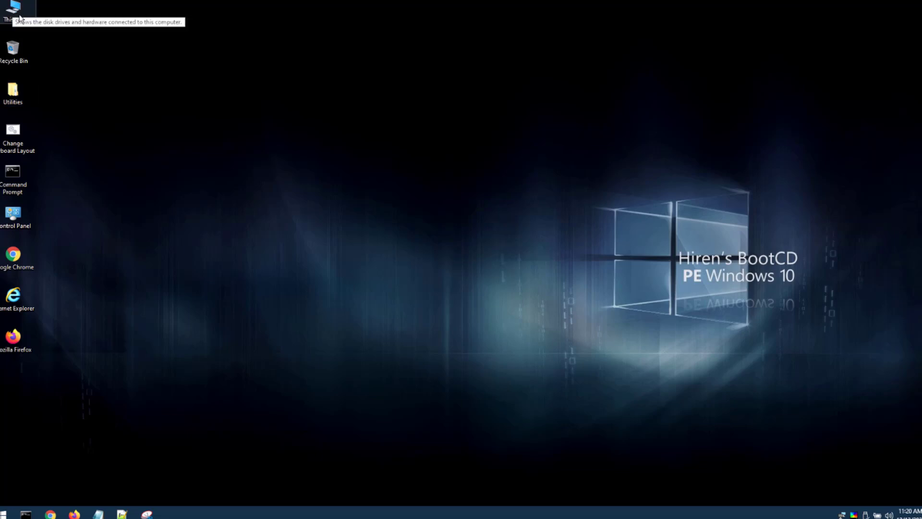
{"action": "double_click", "coordinate": [17, 13]}
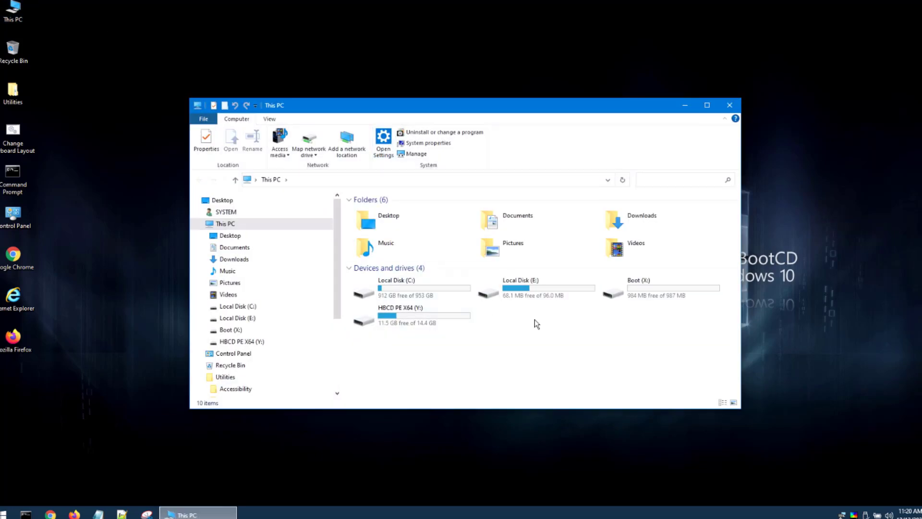
{"action": "double_click", "coordinate": [387, 288]}
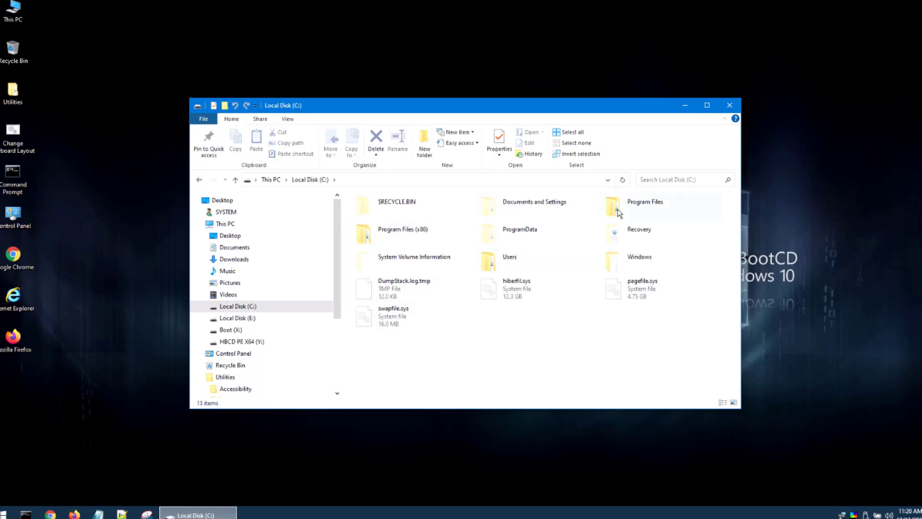
{"action": "left_click", "coordinate": [501, 262]}
{"action": "double_click", "coordinate": [501, 262]}
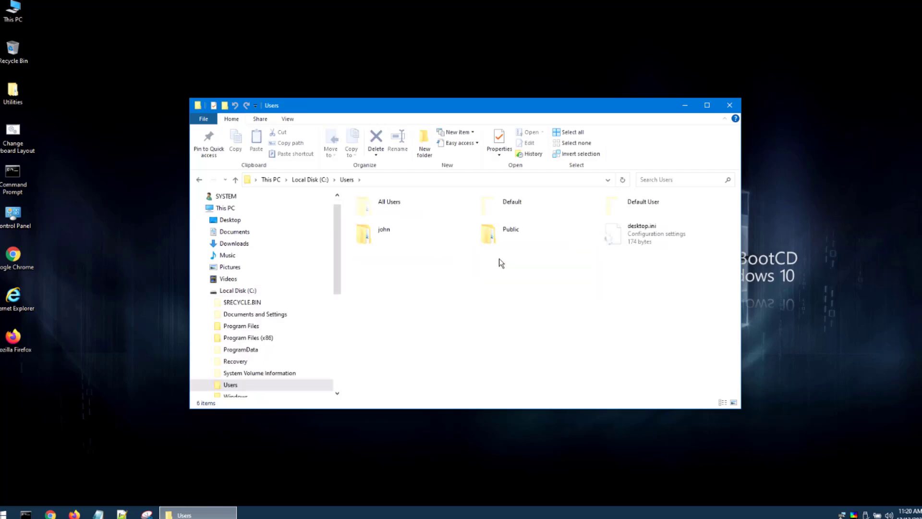